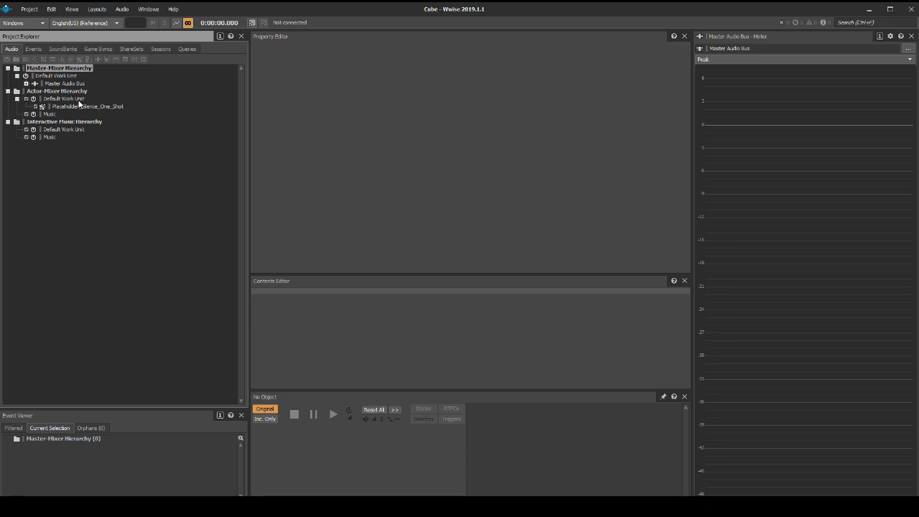
# Create a virtual folder named Placeholder_TEST in the Actor-Mixer Default Work Unit
pyautogui.rightClick(79, 100)
pyautogui.moveTo(105, 108)
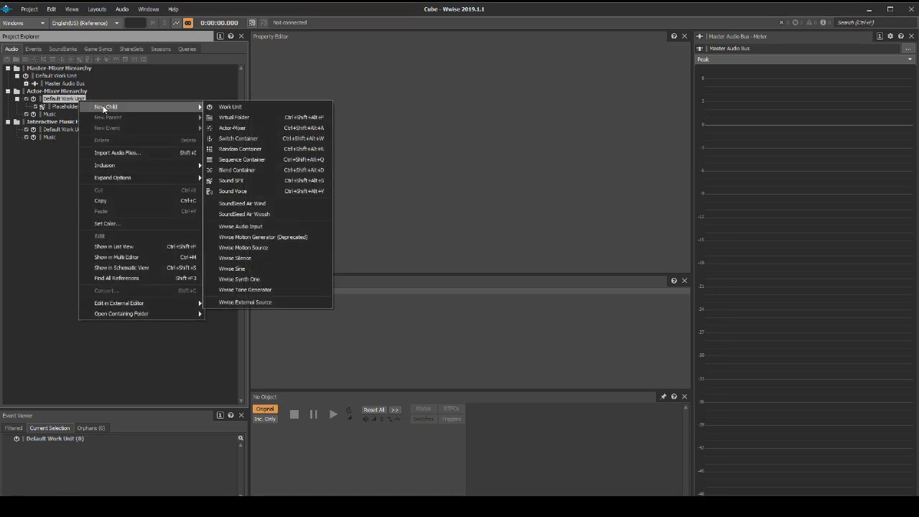
pyautogui.click(220, 117)
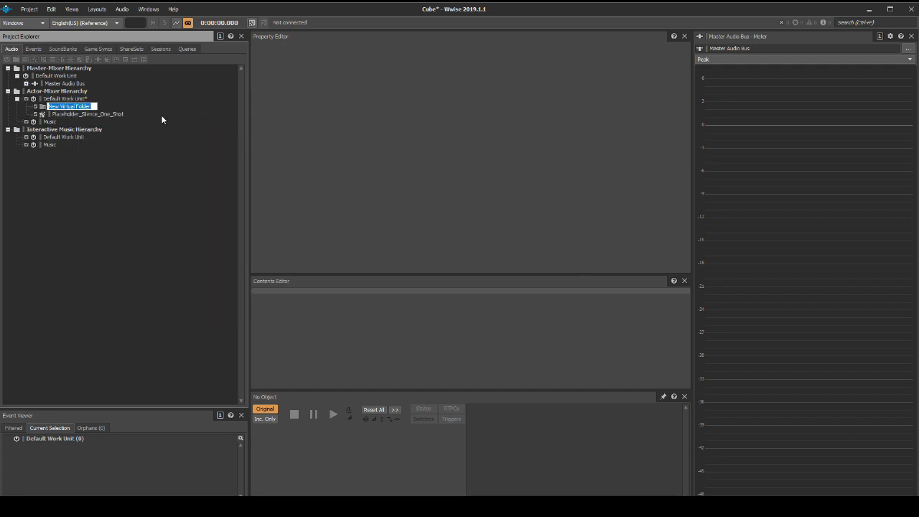
pyautogui.write('Placeholder_TEST')
pyautogui.press('Return')
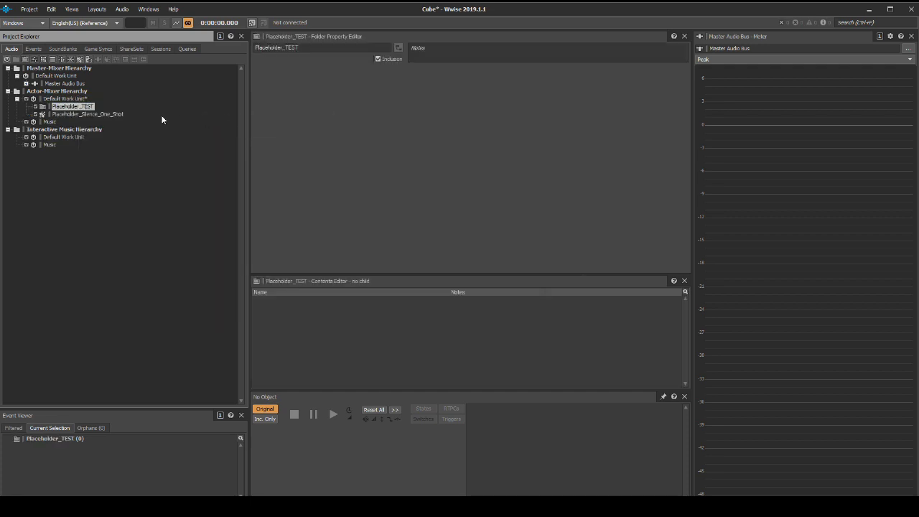
pyautogui.hotkey('alt', 'Tab')
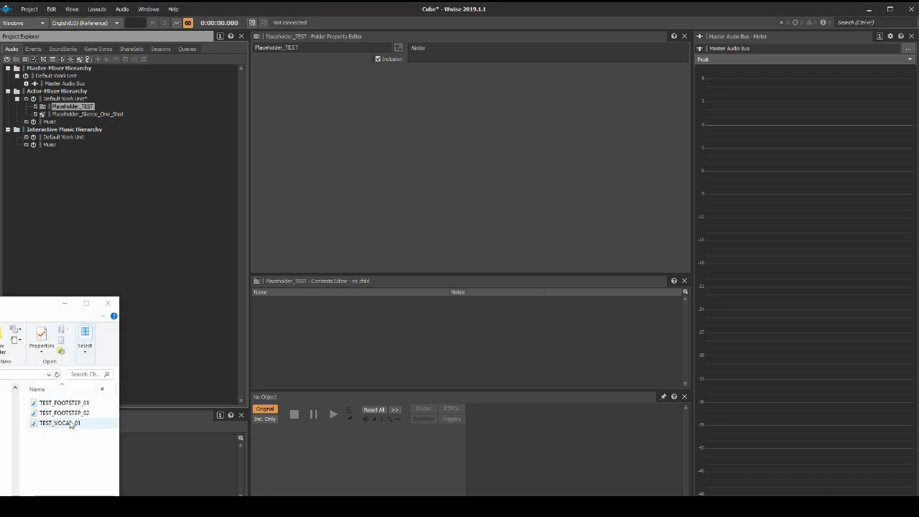
# Drag TEST_VOCAL_01 onto Placeholder_TEST and create a new TEST folder under the SFX originals
pyautogui.moveTo(70, 424); pyautogui.dragTo(87, 108)
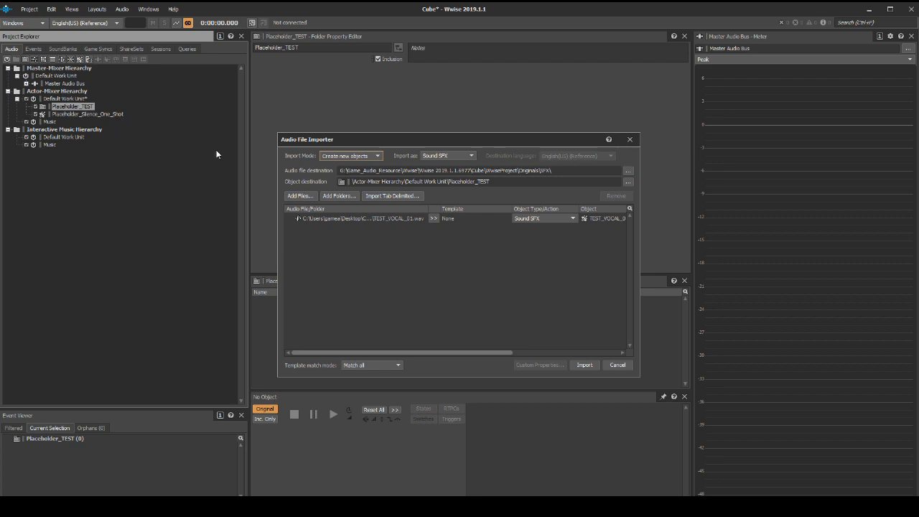
pyautogui.click(626, 173)
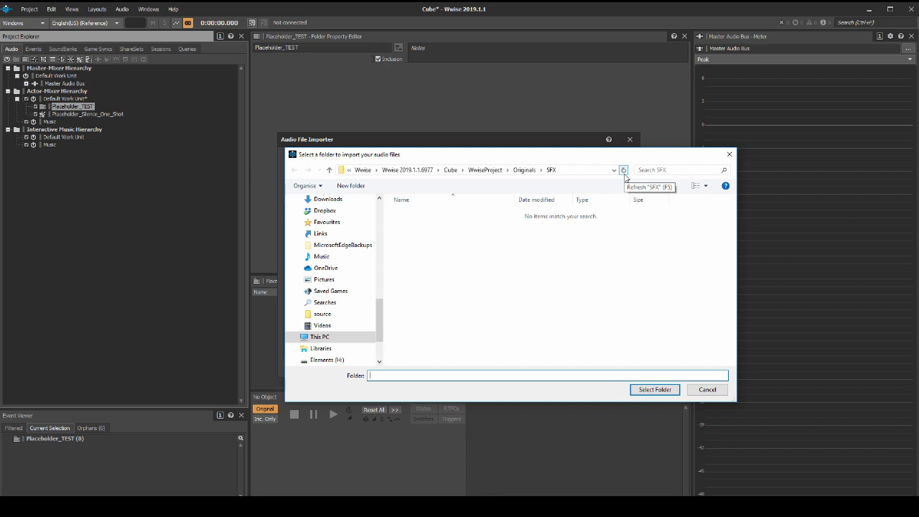
pyautogui.rightClick(540, 240)
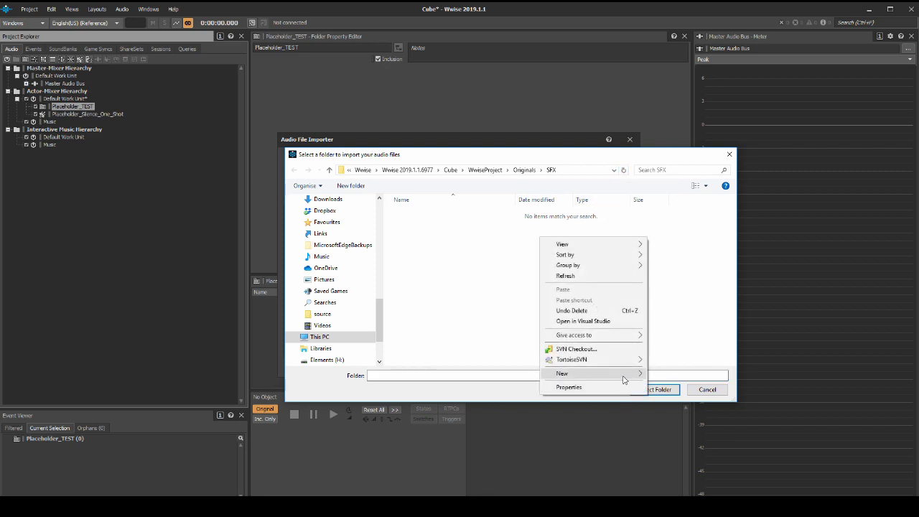
pyautogui.moveTo(617, 373)
pyautogui.click(686, 222)
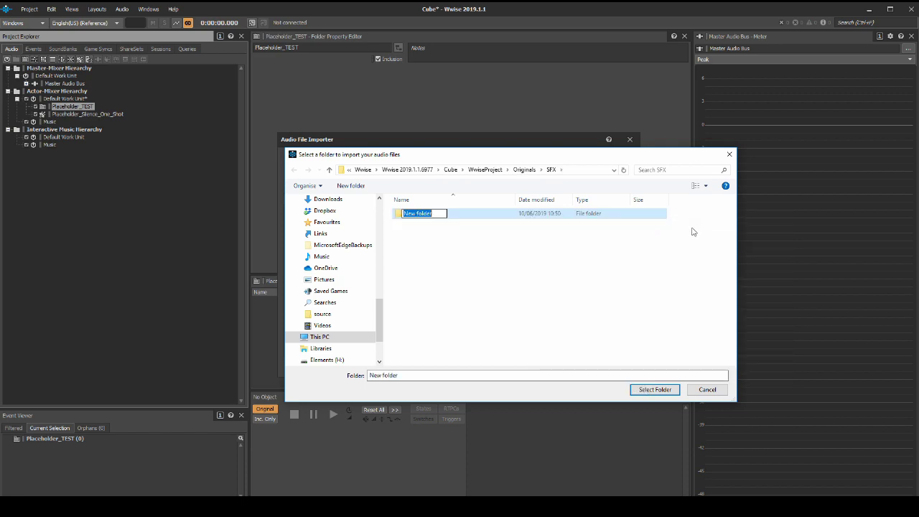
pyautogui.write('TEST')
pyautogui.press('Return')
# Set SFX\TEST as the audio file destination and import TEST_VOCAL_01
pyautogui.doubleClick(453, 217)
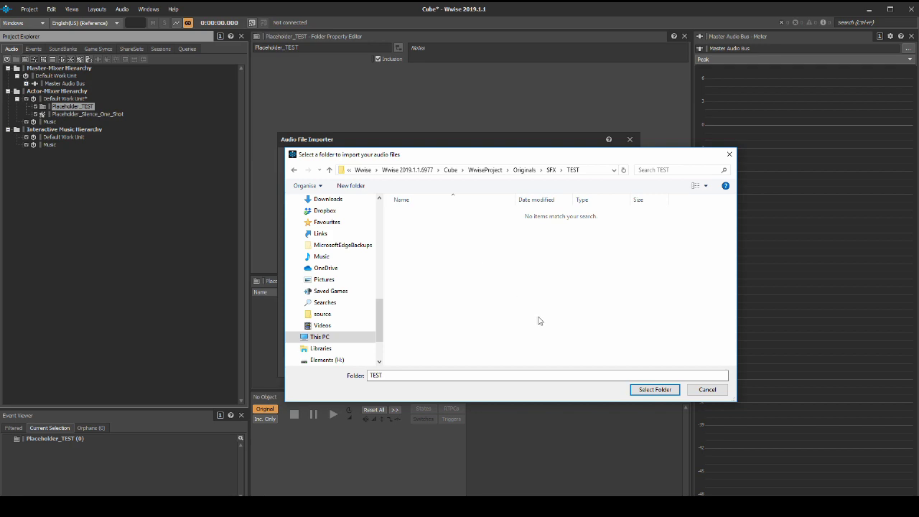
pyautogui.click(653, 389)
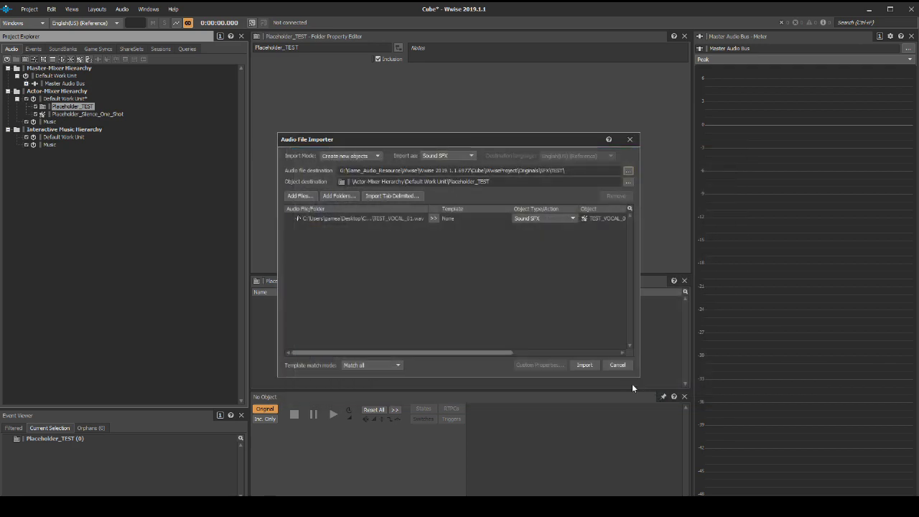
pyautogui.click(591, 366)
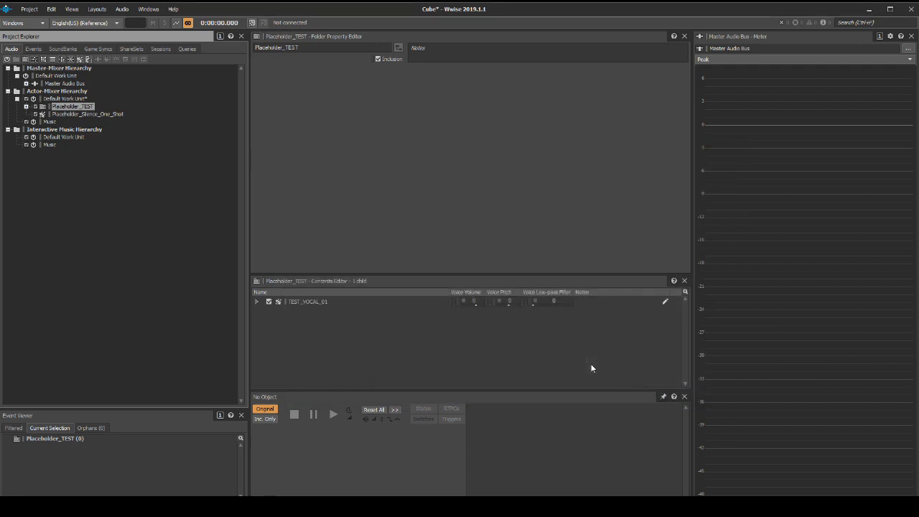
# Create a random container named TEST_Footstep inside Placeholder_TEST
pyautogui.click(26, 106)
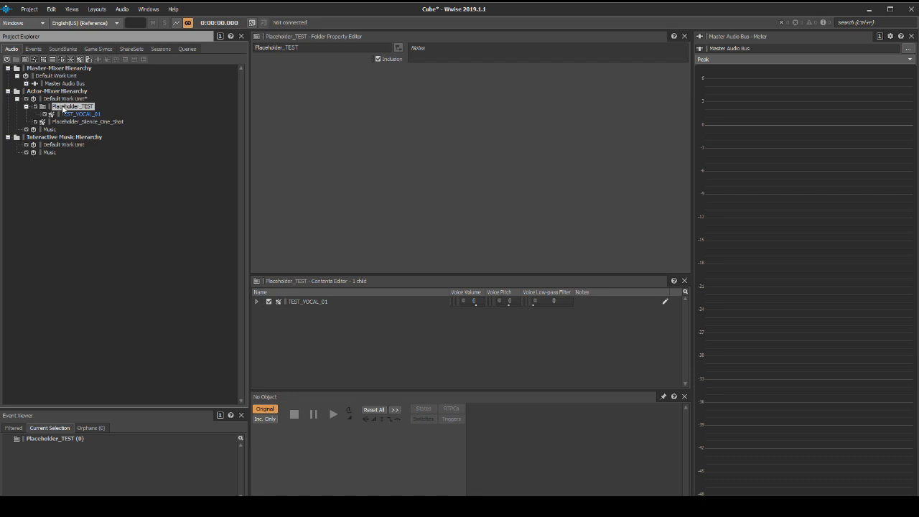
pyautogui.rightClick(63, 108)
pyautogui.moveTo(122, 112)
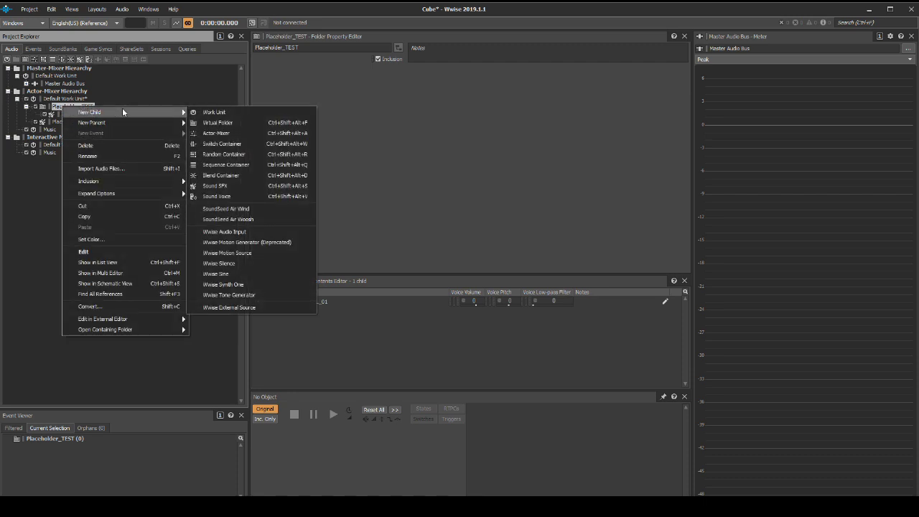
pyautogui.click(206, 153)
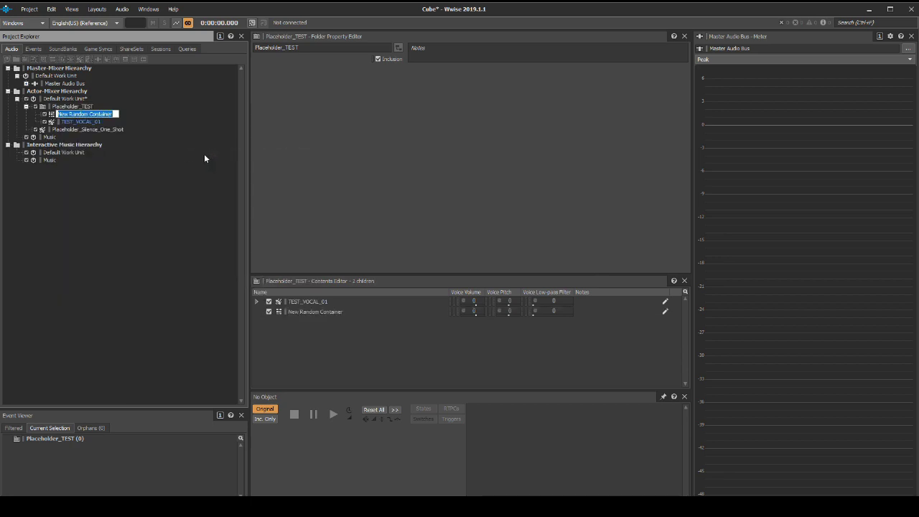
pyautogui.write('TEST_Footstep')
pyautogui.press('Return')
pyautogui.hotkey('alt', 'Tab')
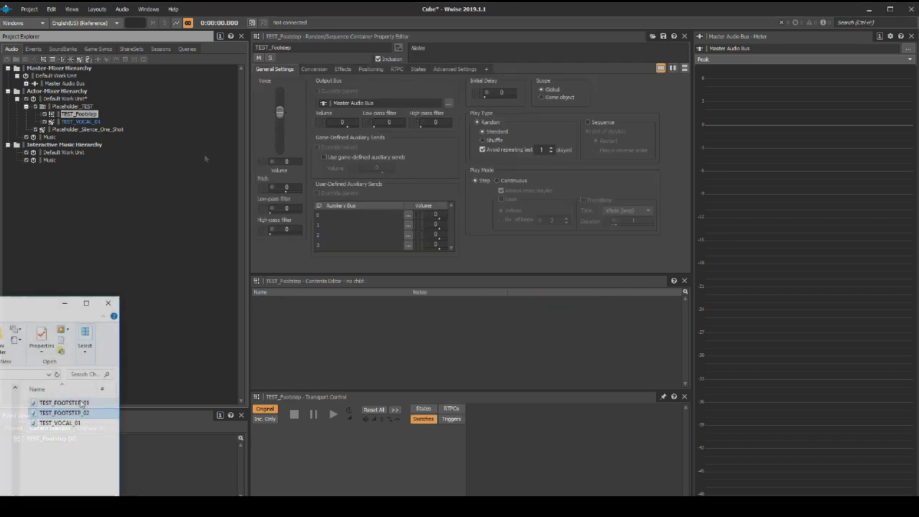
# Import TEST_FOOTSTEP_01 and TEST_FOOTSTEP_02 into TEST_Footstep, storing them in SFX\TEST
pyautogui.moveTo(78, 406); pyautogui.dragTo(85, 116)
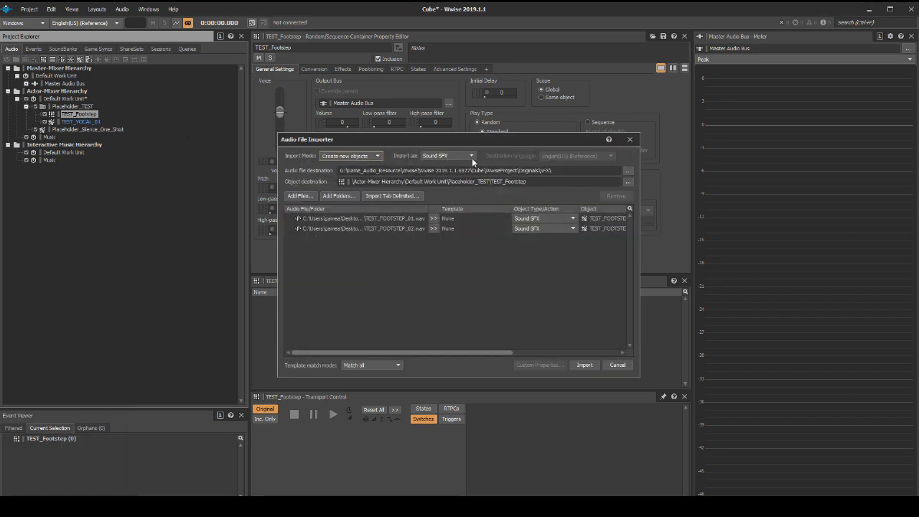
pyautogui.click(627, 171)
pyautogui.doubleClick(441, 212)
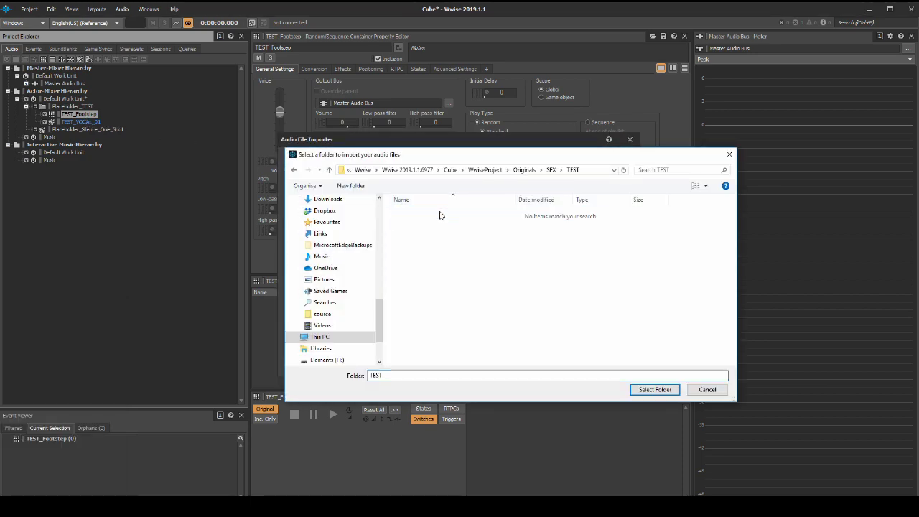
pyautogui.click(648, 390)
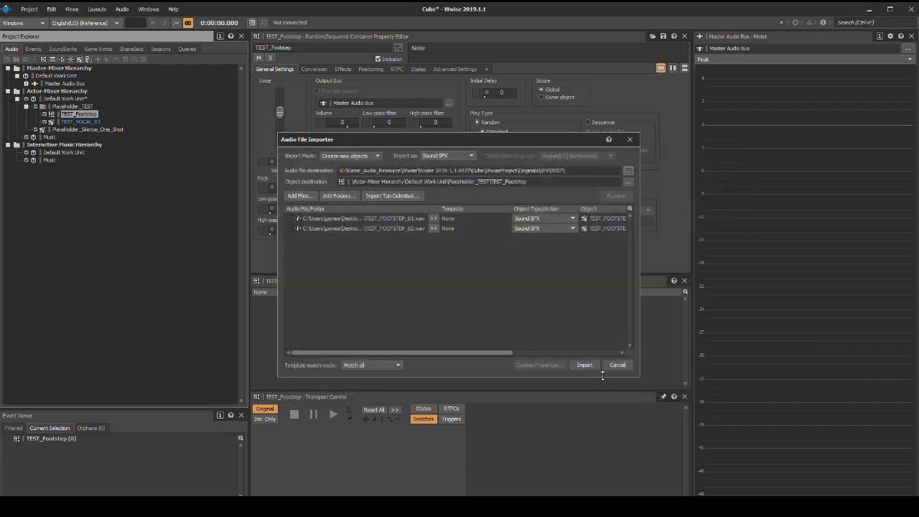
pyautogui.click(590, 364)
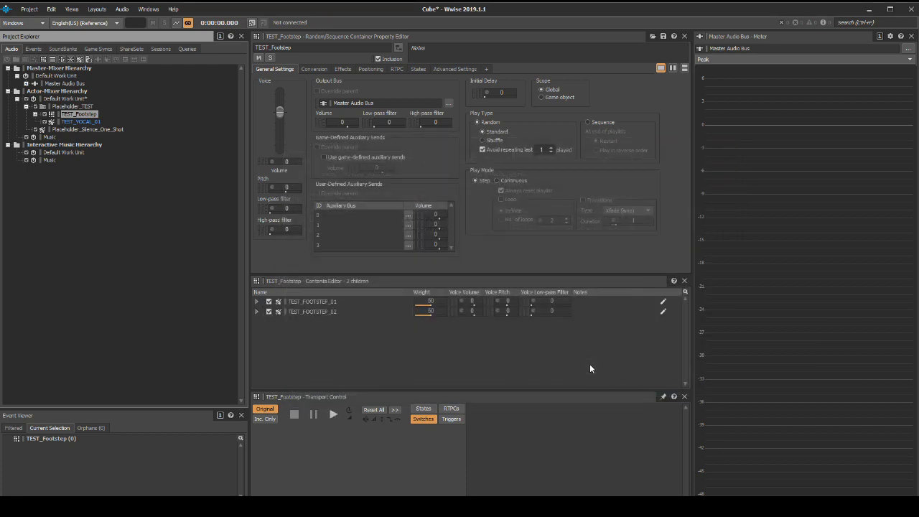
pyautogui.click(35, 115)
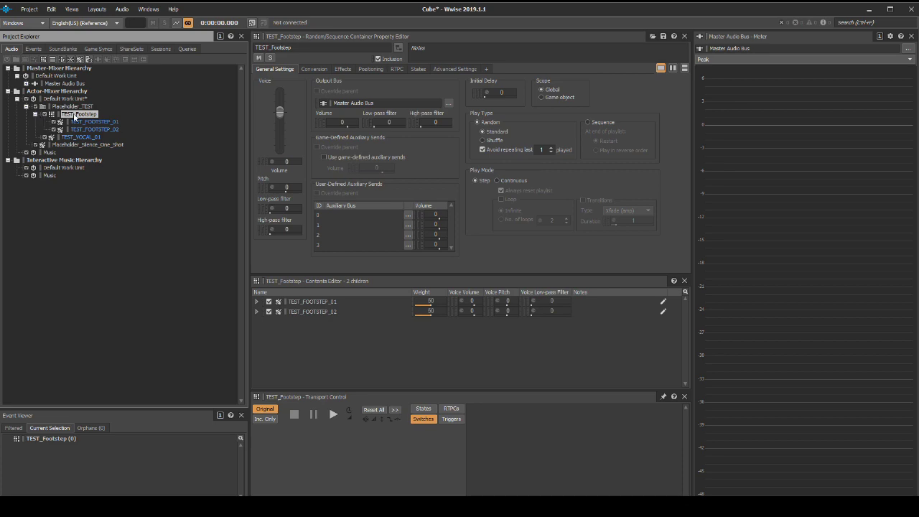
# Play the TEST_Footstep container, then play TEST_VOCAL_01 twice
pyautogui.press('space')
pyautogui.press('space')
pyautogui.press('space')
pyautogui.press('space')
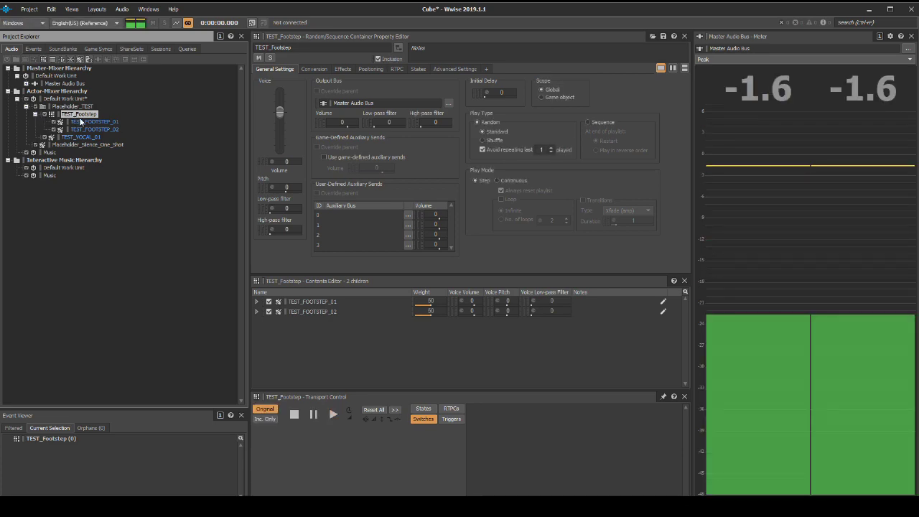
pyautogui.click(82, 138)
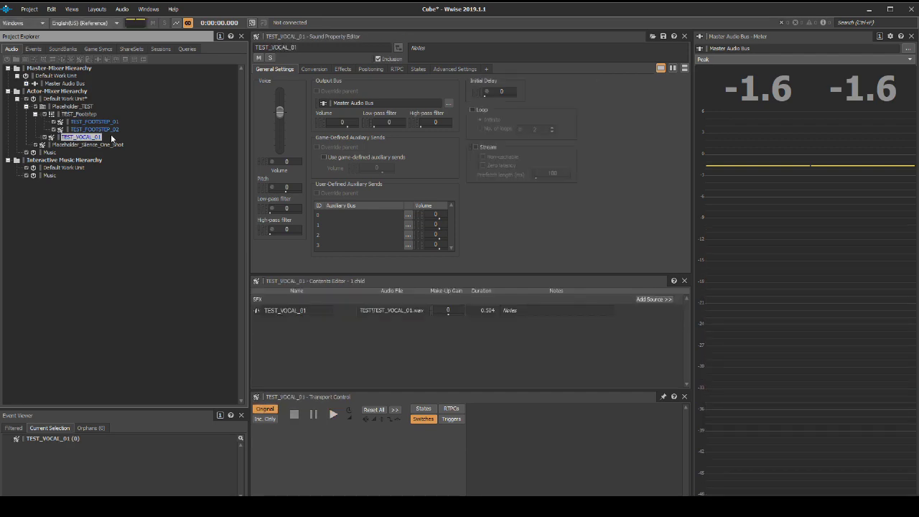
pyautogui.press('space')
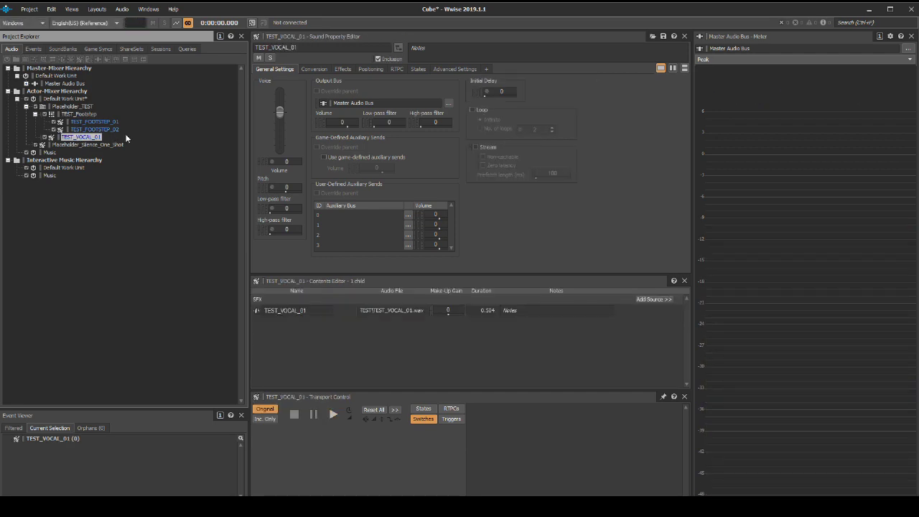
pyautogui.click(334, 415)
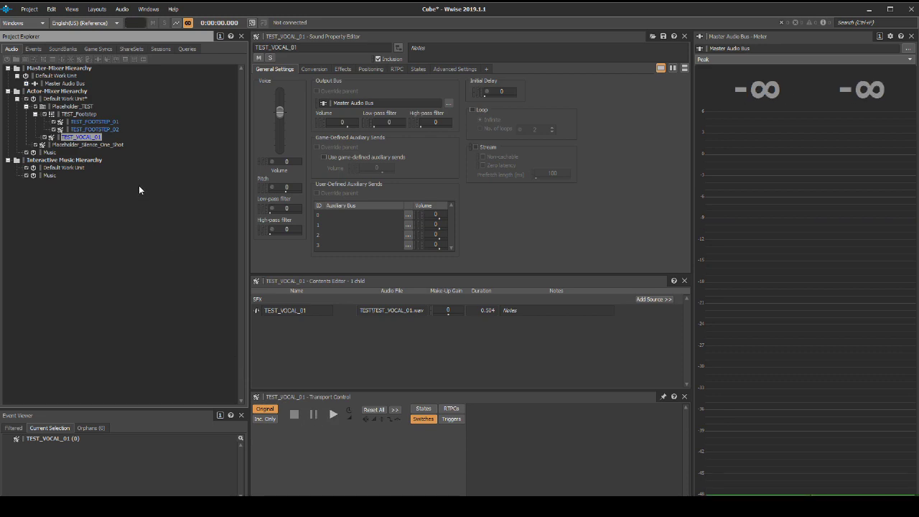
# Make the Foot_Player event target the TEST_Footstep container
pyautogui.click(33, 49)
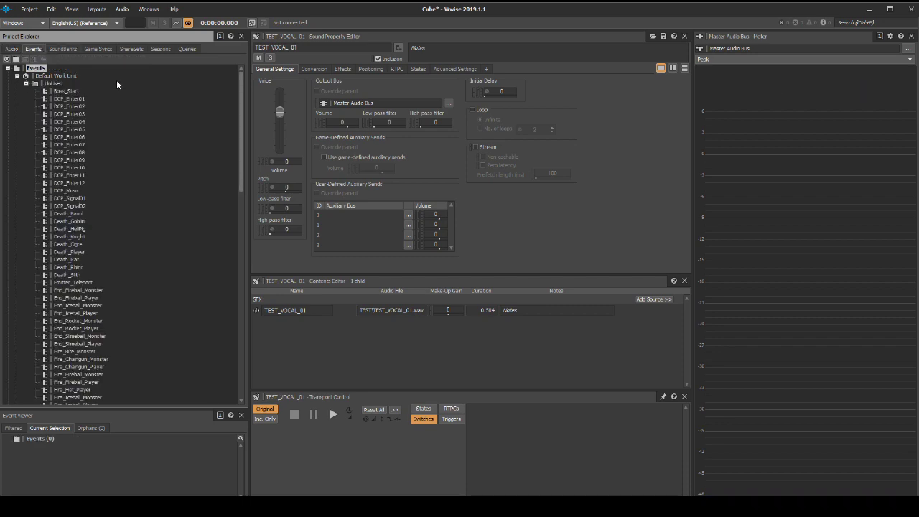
pyautogui.scroll(-7, 117, 85)
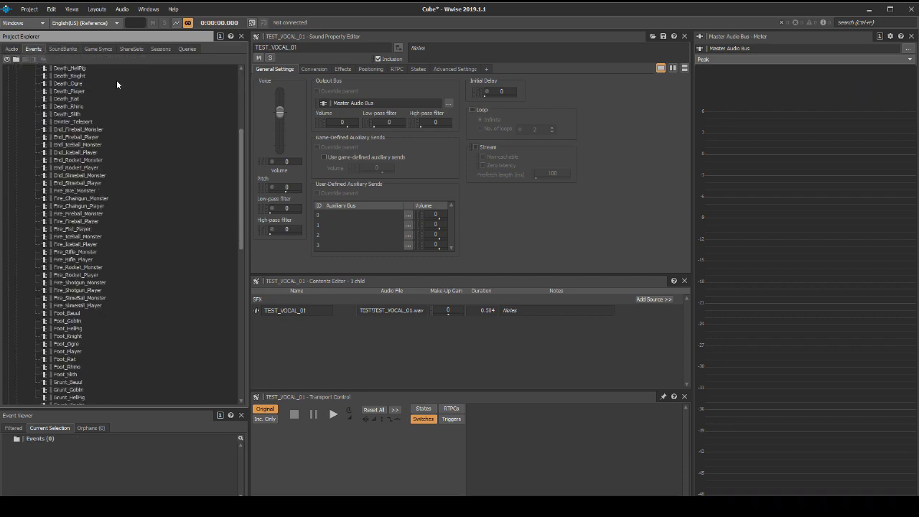
pyautogui.scroll(-1, 117, 85)
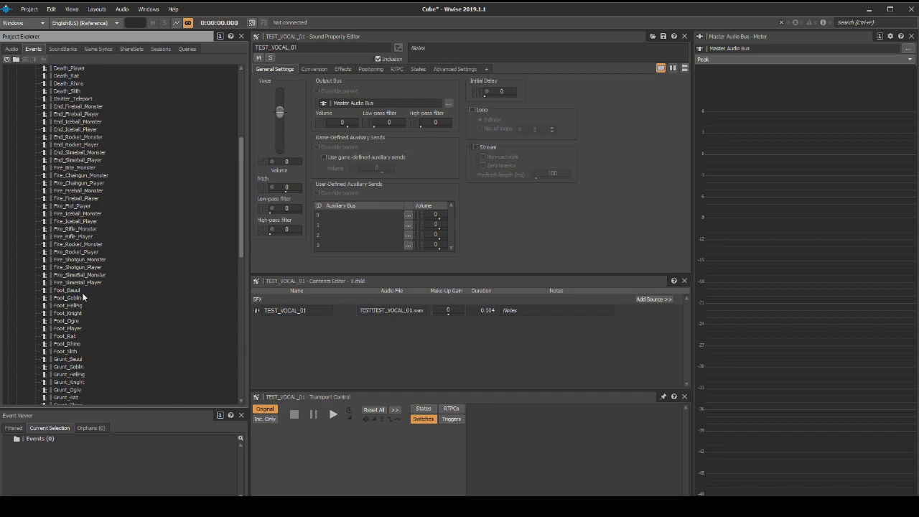
pyautogui.click(70, 329)
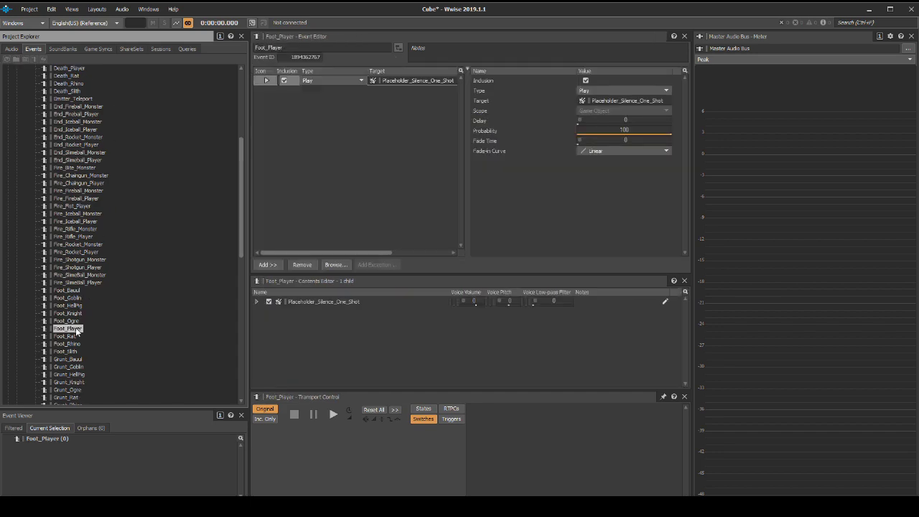
pyautogui.click(11, 49)
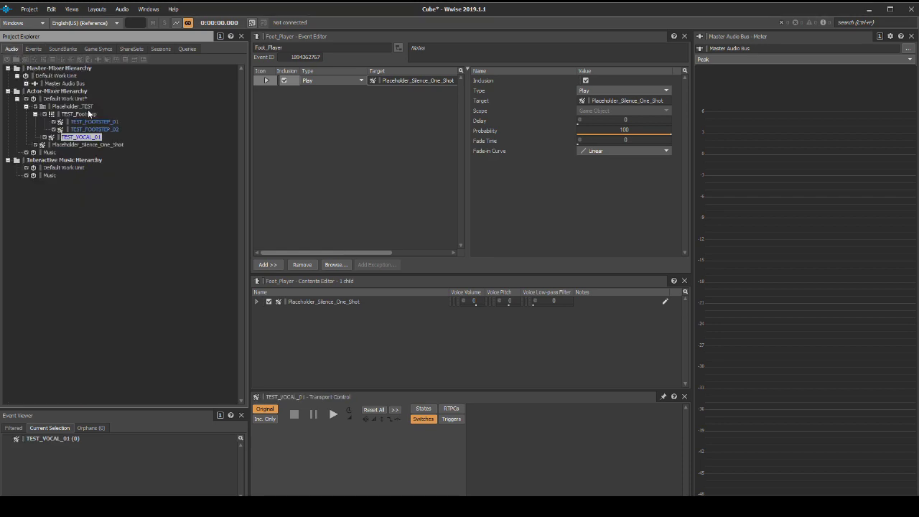
pyautogui.moveTo(91, 113); pyautogui.dragTo(395, 82)
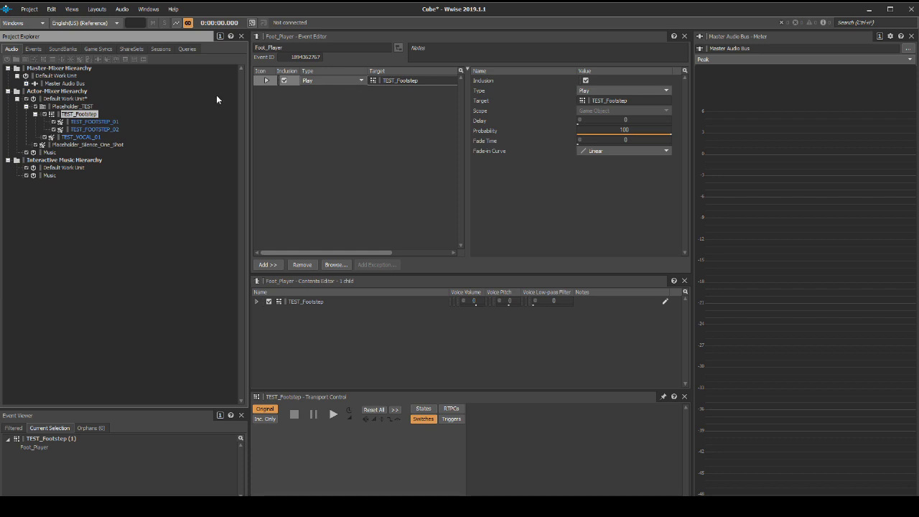
# Make the Jump event's Play action target TEST_VOCAL_01
pyautogui.click(33, 48)
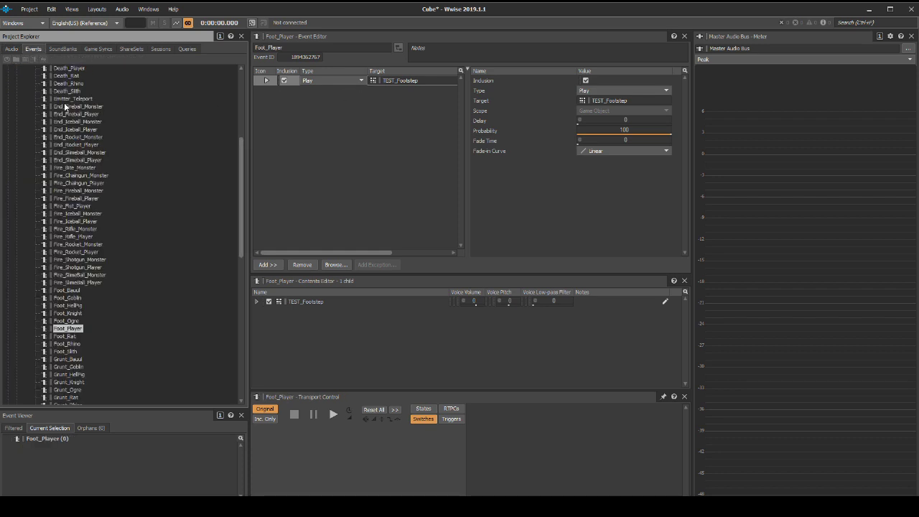
pyautogui.scroll(-13, 64, 102)
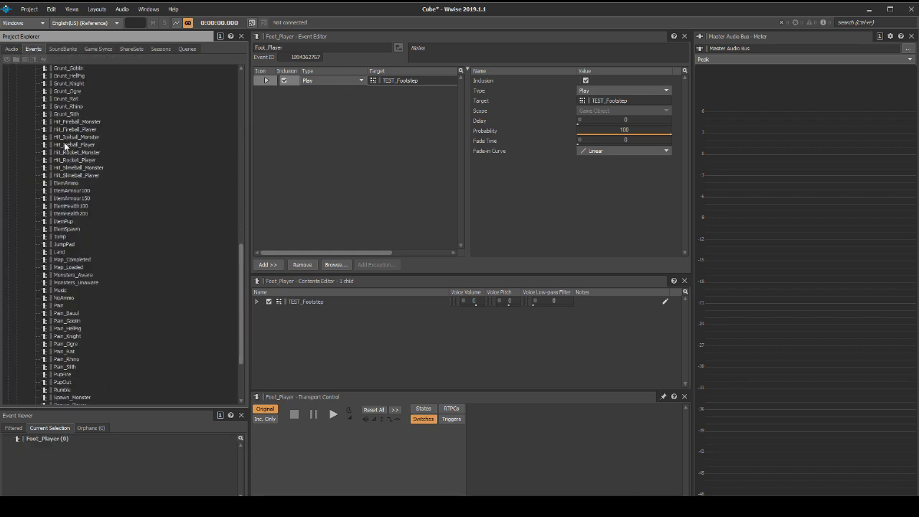
pyautogui.click(60, 237)
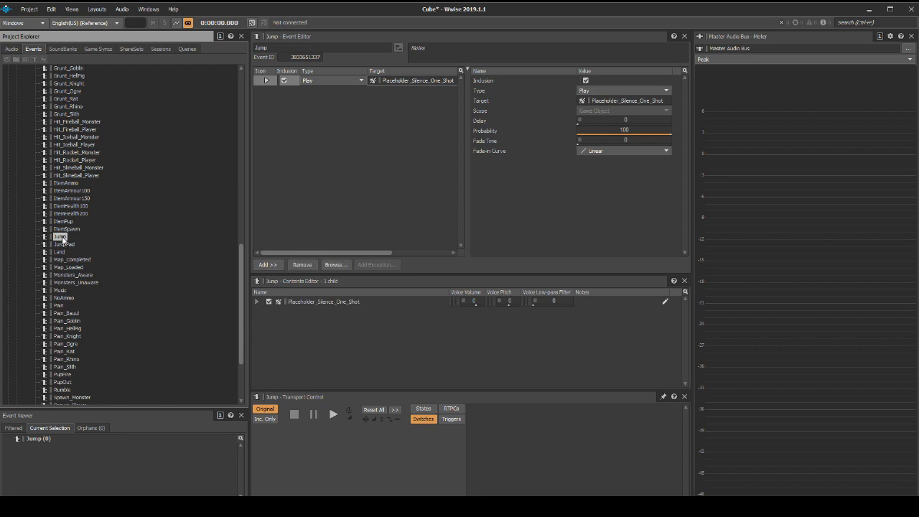
pyautogui.click(11, 49)
pyautogui.moveTo(81, 136); pyautogui.dragTo(394, 81)
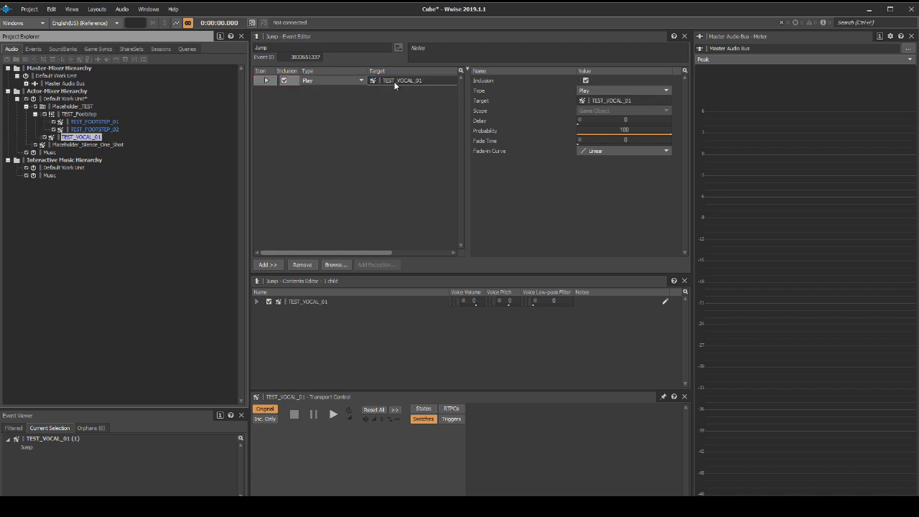
# Generate all SoundBanks from the SoundBank layout and save the Cube project
pyautogui.click(97, 9)
pyautogui.click(115, 41)
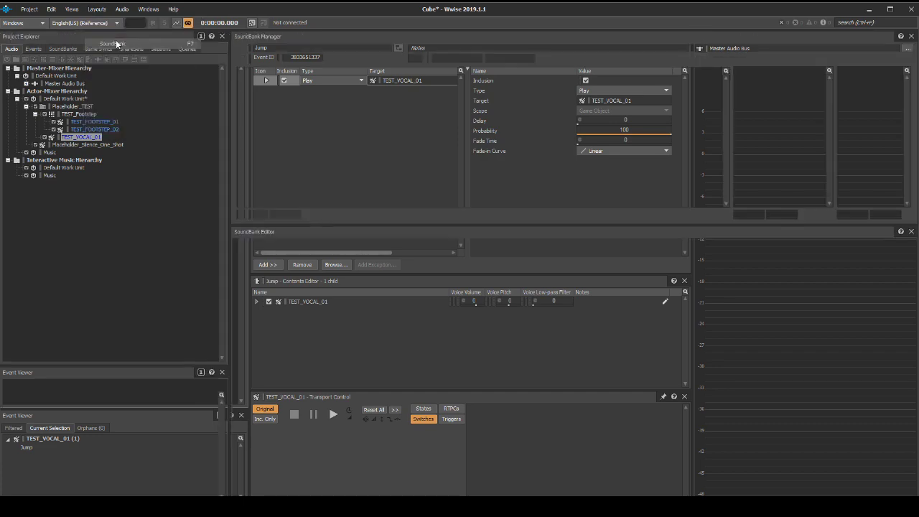
pyautogui.click(453, 58)
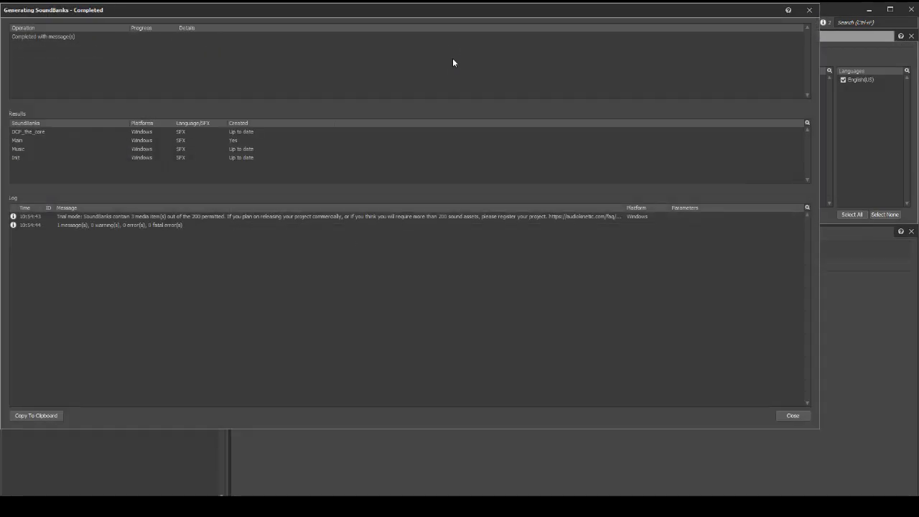
pyautogui.click(792, 417)
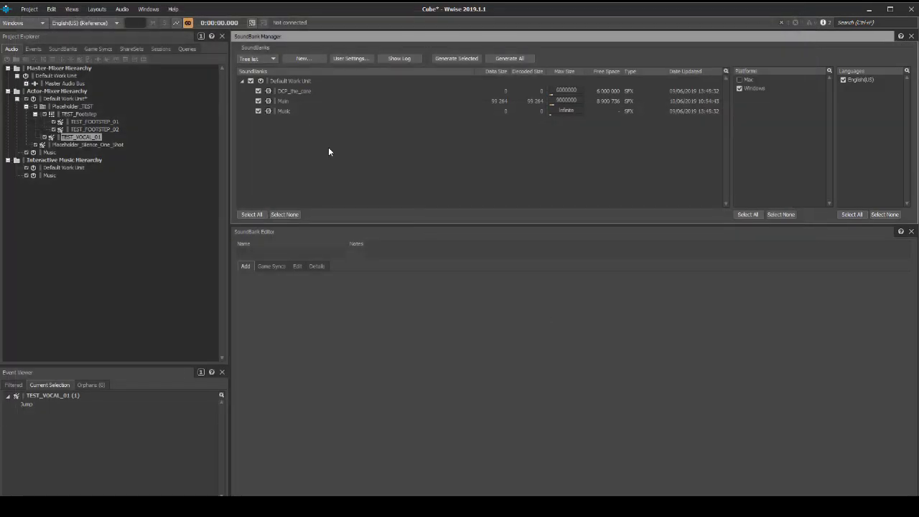
pyautogui.click(29, 8)
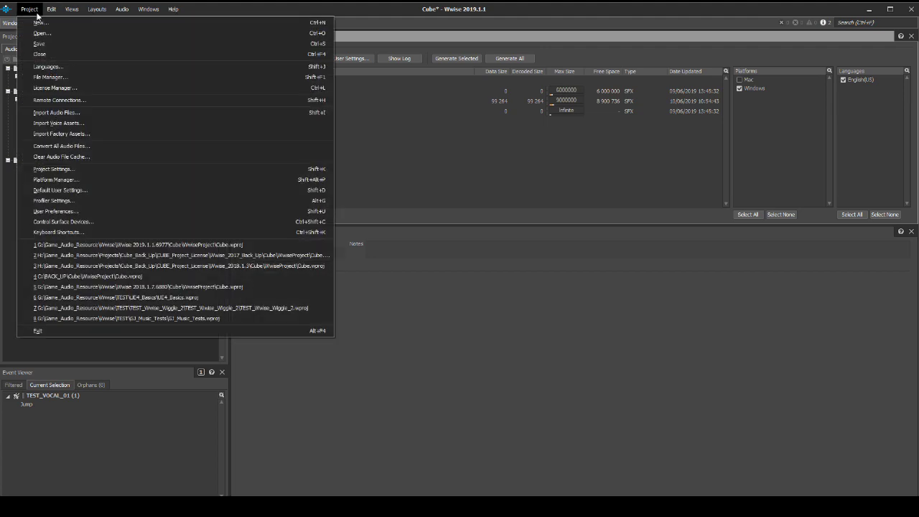
pyautogui.click(40, 45)
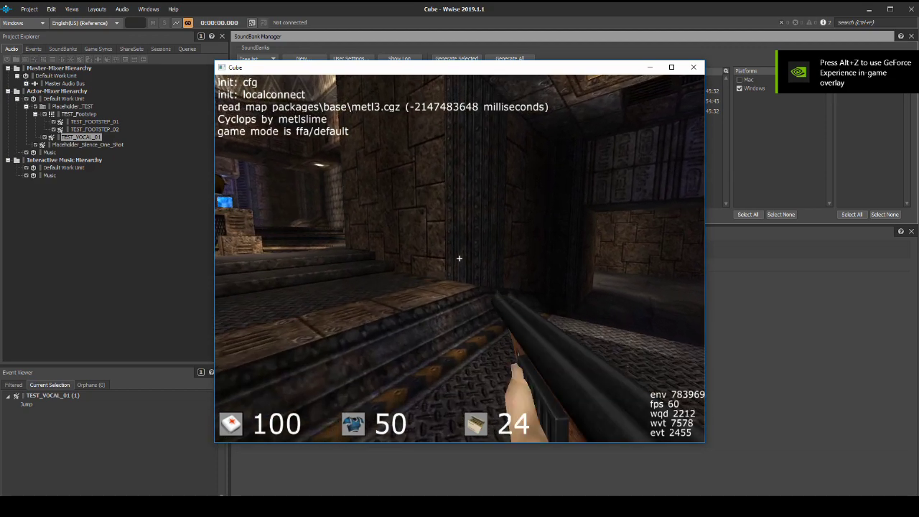
# Walk forward in the Cube level toward the stone wall, stairs and crates
pyautogui.press('w')
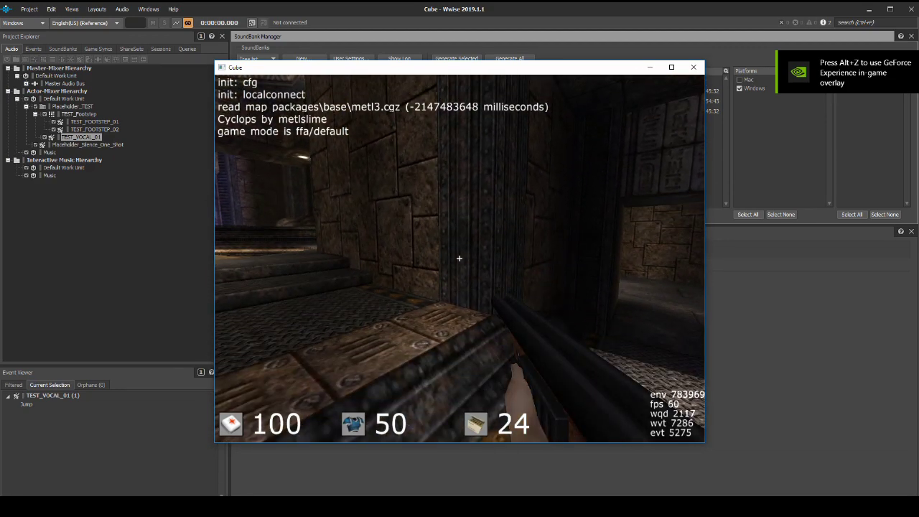
pyautogui.press('w')
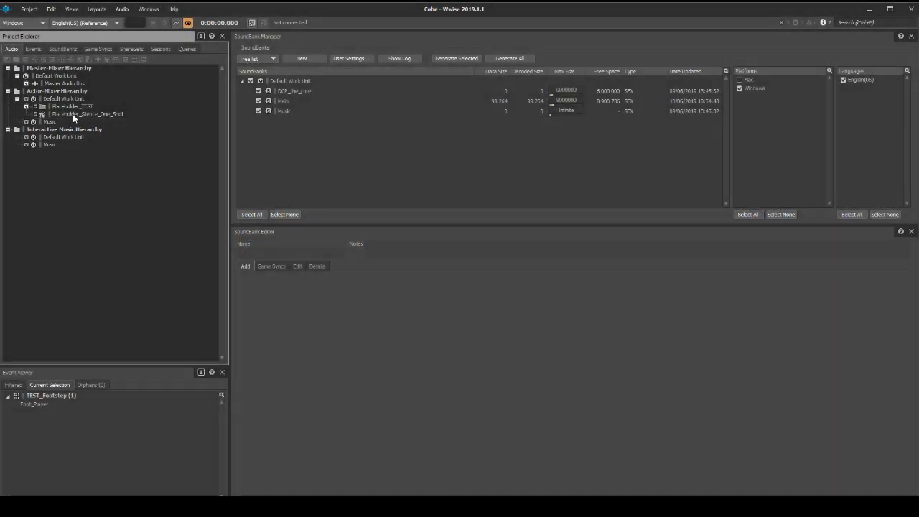
# Remove Placeholder_Silence_One_Shot from the Actor-Mixer Default Work Unit
pyautogui.click(72, 114)
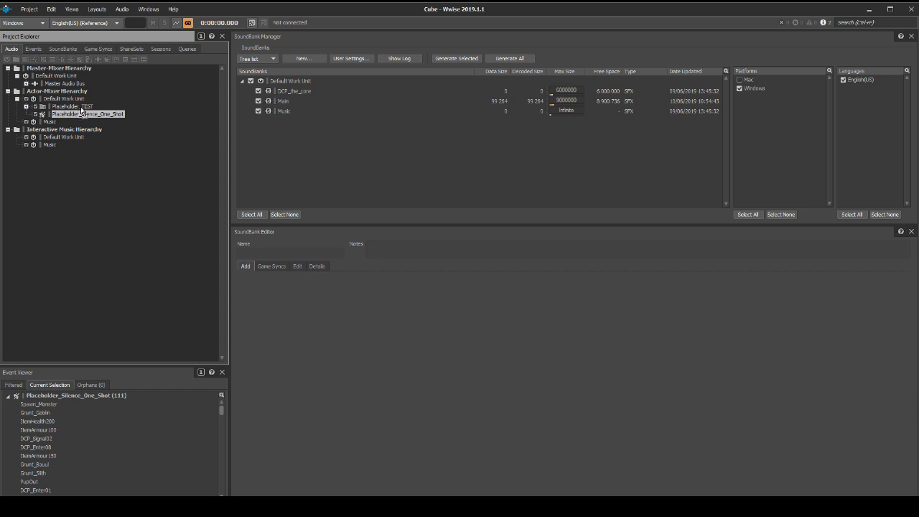
pyautogui.press('Delete')
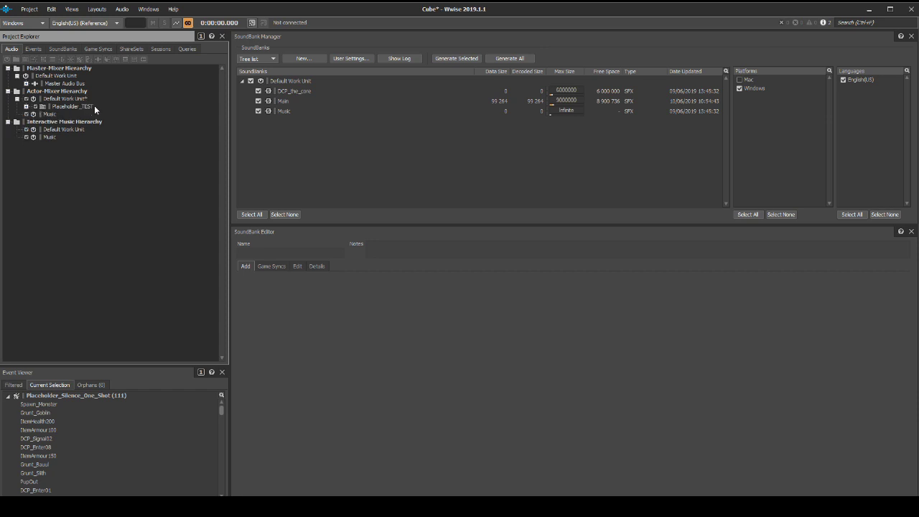
# Regenerate the selected SoundBanks, close the results, and save the project
pyautogui.click(463, 63)
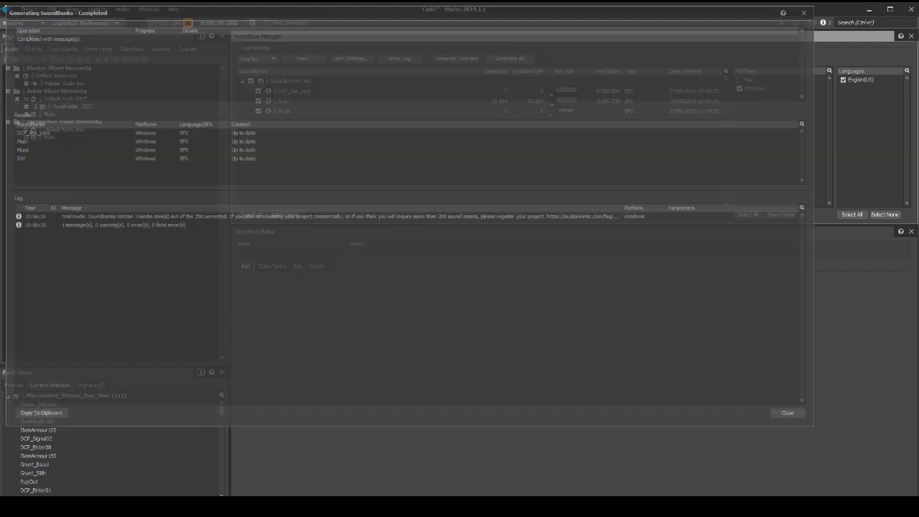
pyautogui.click(794, 417)
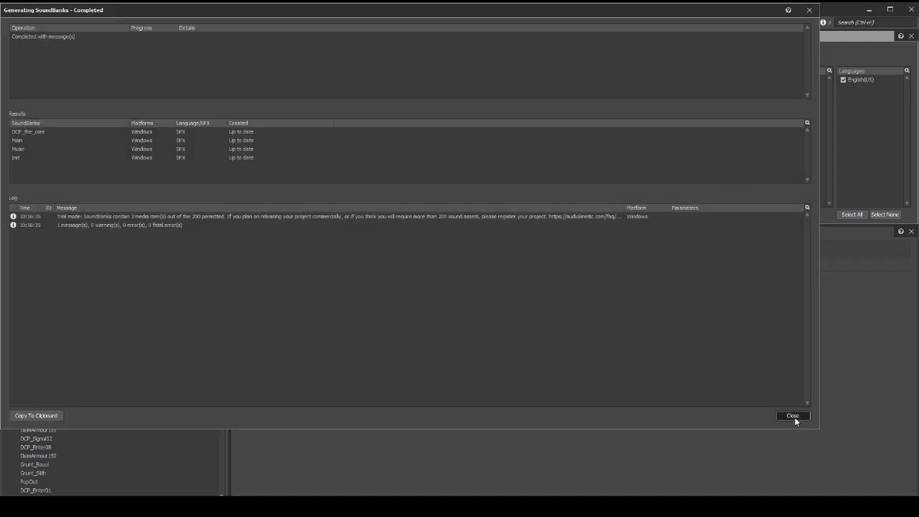
pyautogui.click(30, 9)
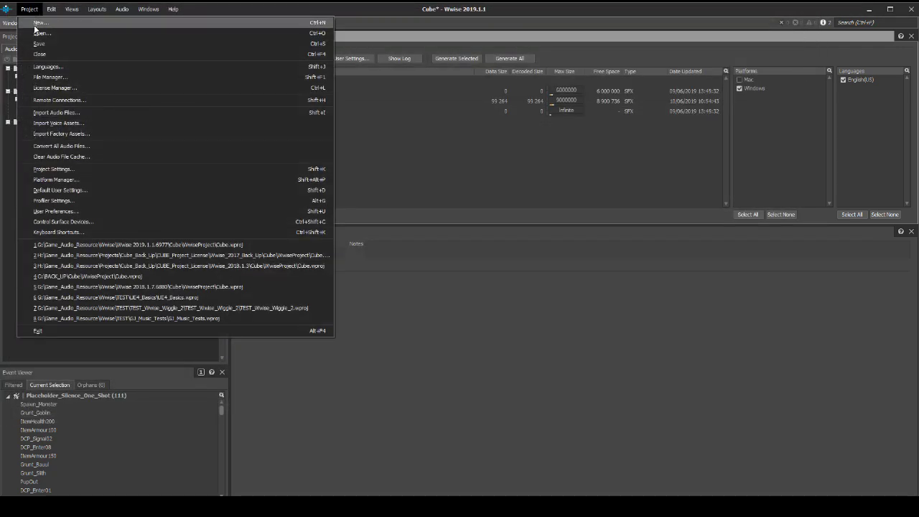
pyautogui.click(39, 44)
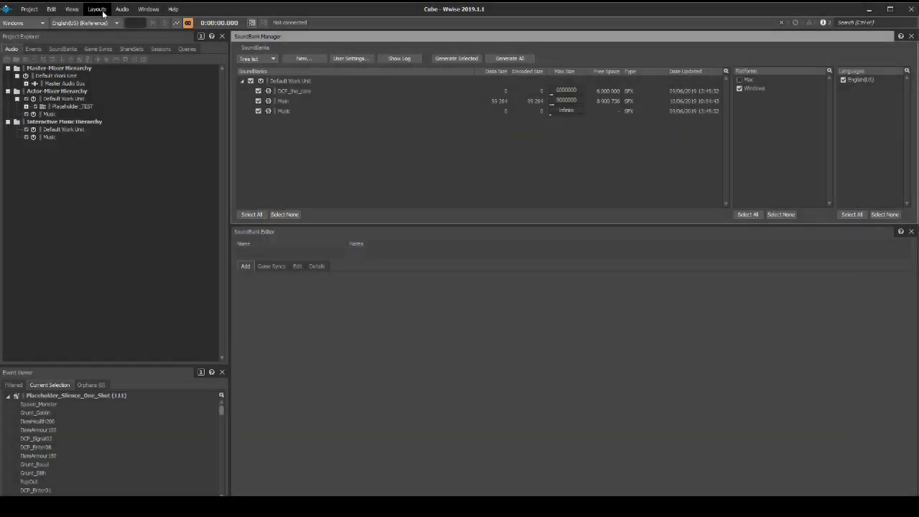
# In the Designer layout, open the Map_Loaded event from the Unused events folder
pyautogui.click(96, 9)
pyautogui.click(103, 24)
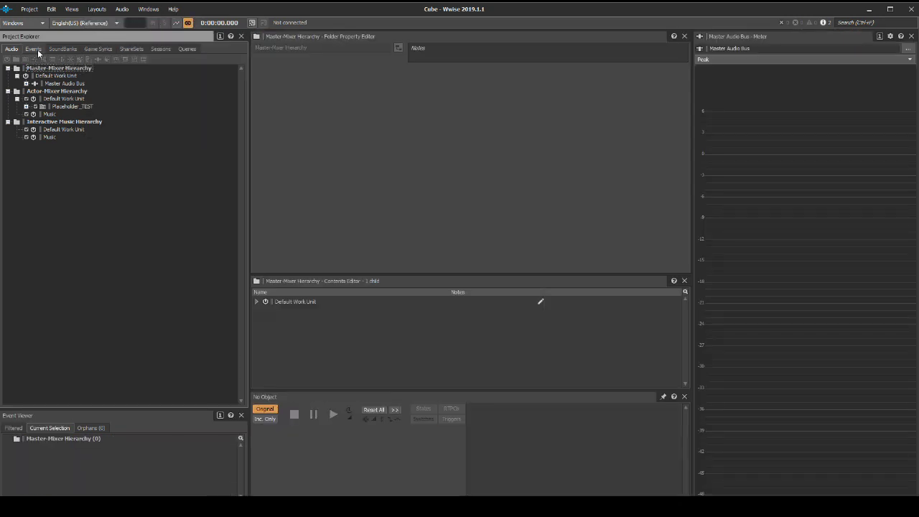
pyautogui.click(33, 49)
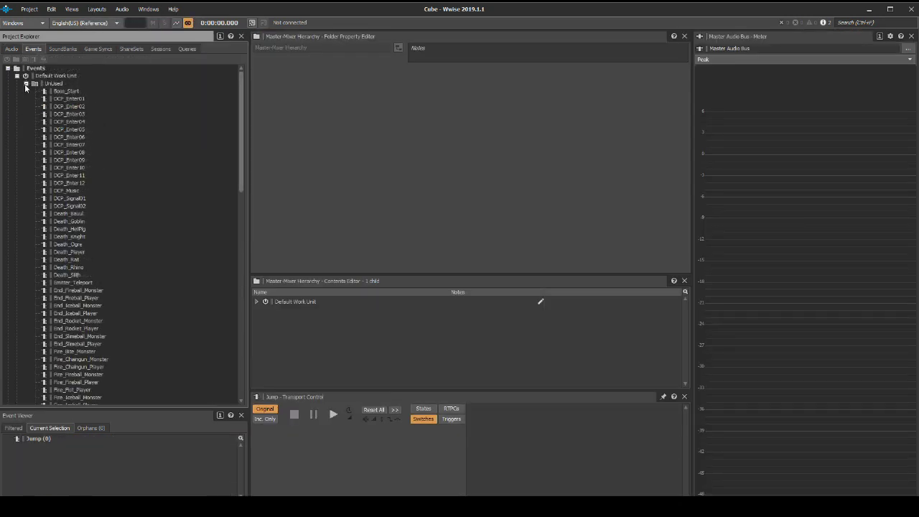
pyautogui.click(57, 83)
pyautogui.scroll(-15, 87, 106)
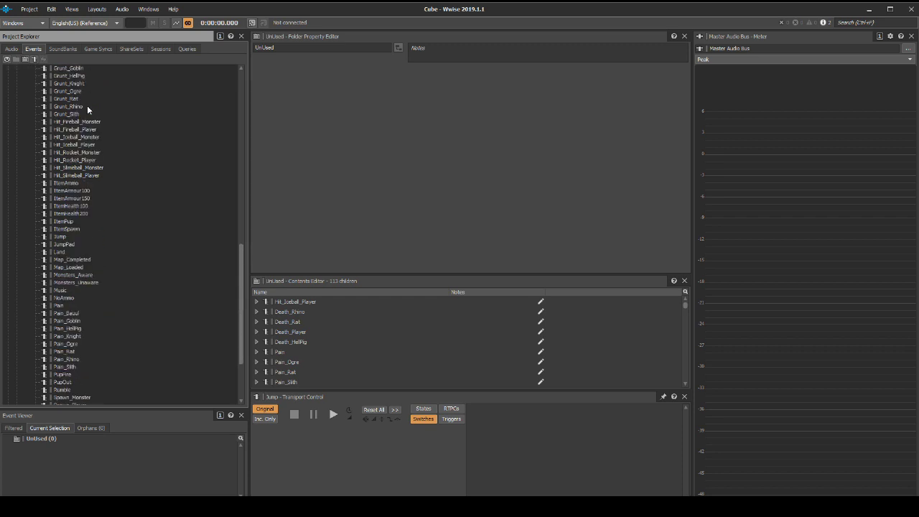
pyautogui.click(76, 267)
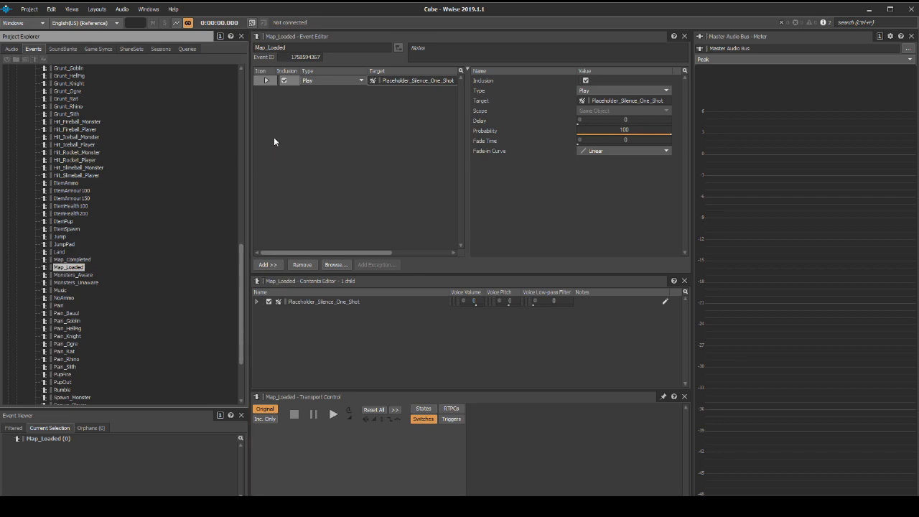
# Change Map_Loaded's action to Stop All with Global scope and a 0.5 fade time
pyautogui.click(360, 80)
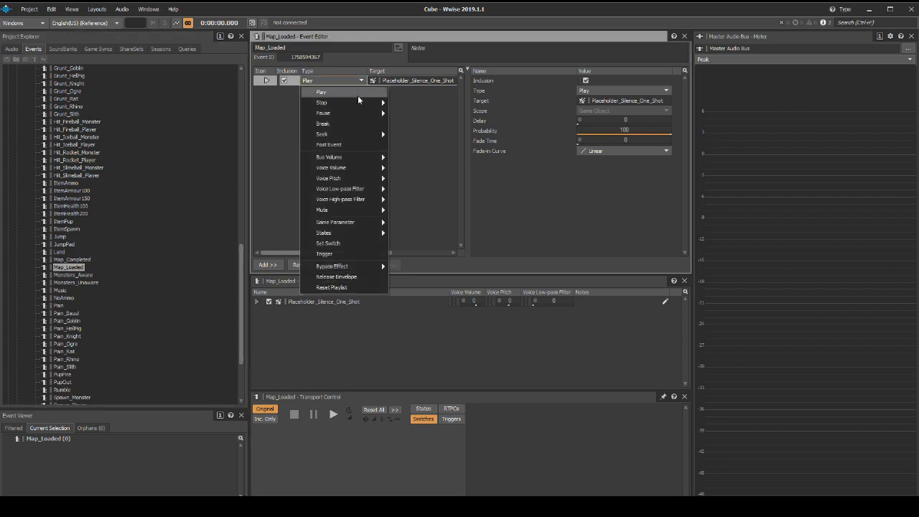
pyautogui.moveTo(358, 103)
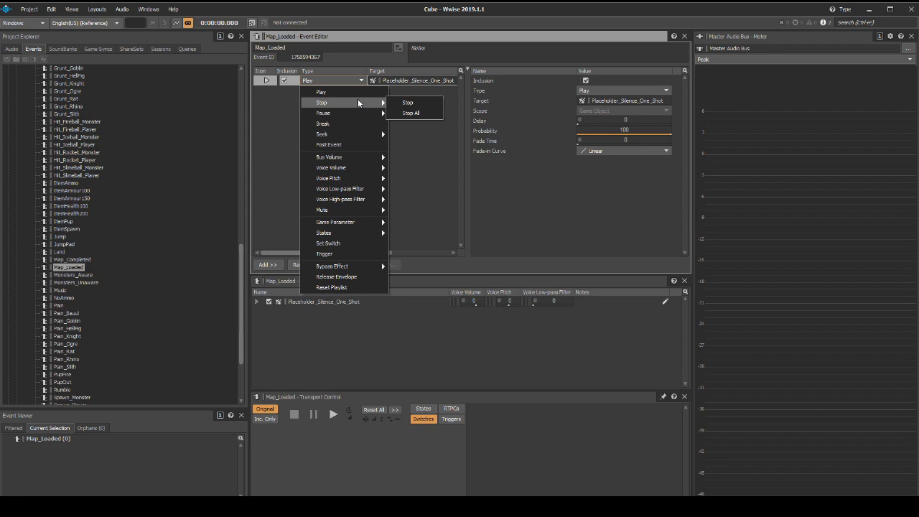
pyautogui.click(411, 112)
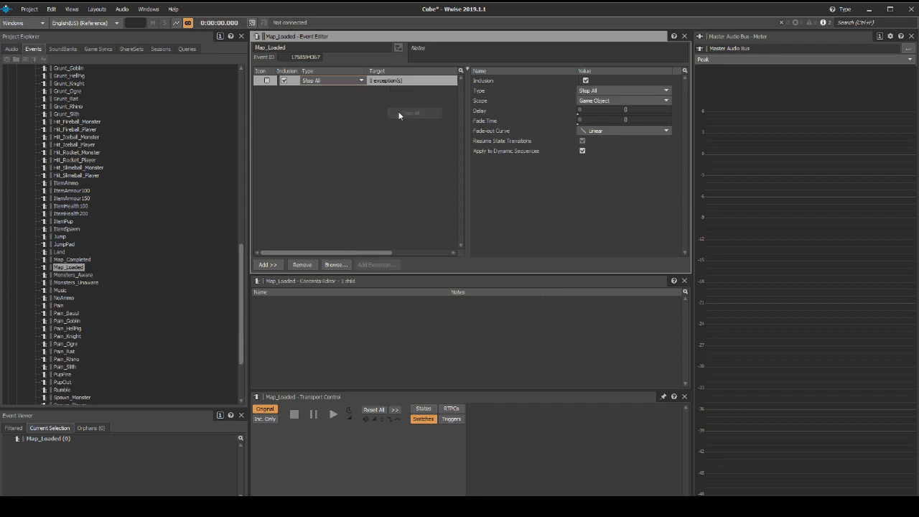
pyautogui.moveTo(465, 140); pyautogui.dragTo(514, 140)
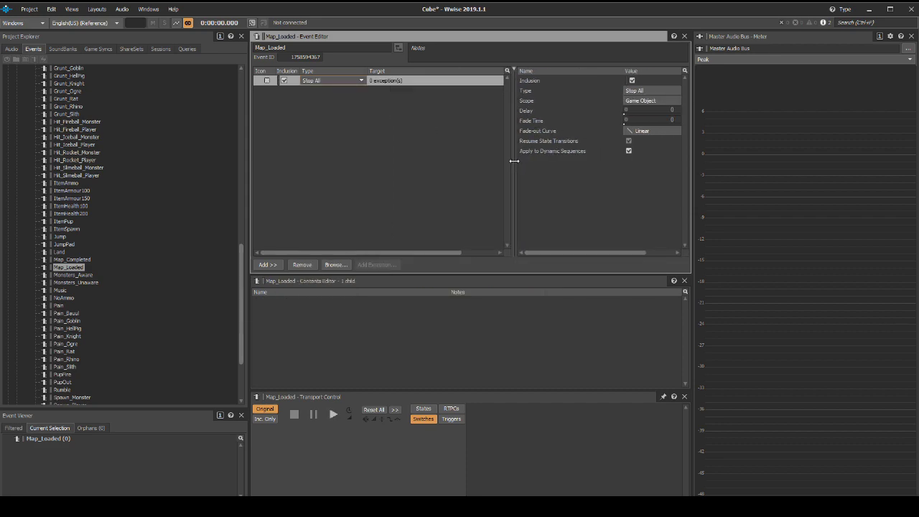
pyautogui.click(657, 101)
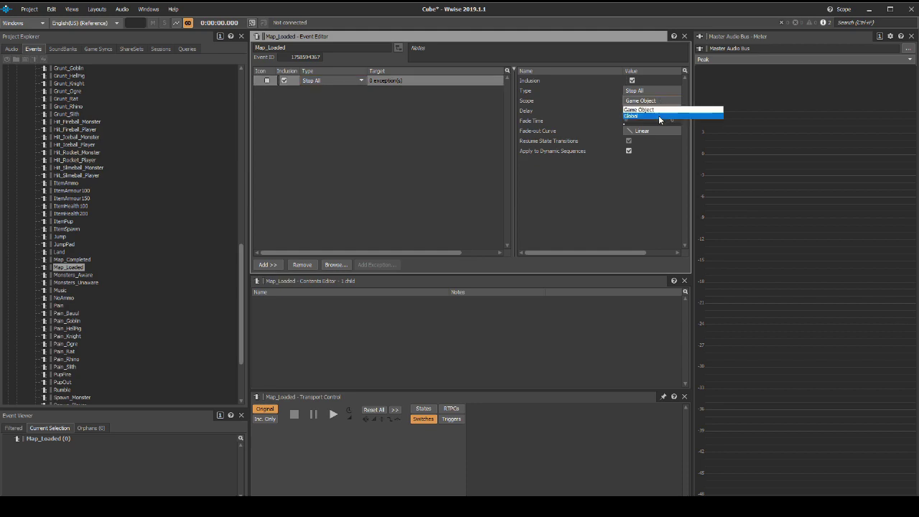
pyautogui.click(659, 117)
pyautogui.click(672, 120)
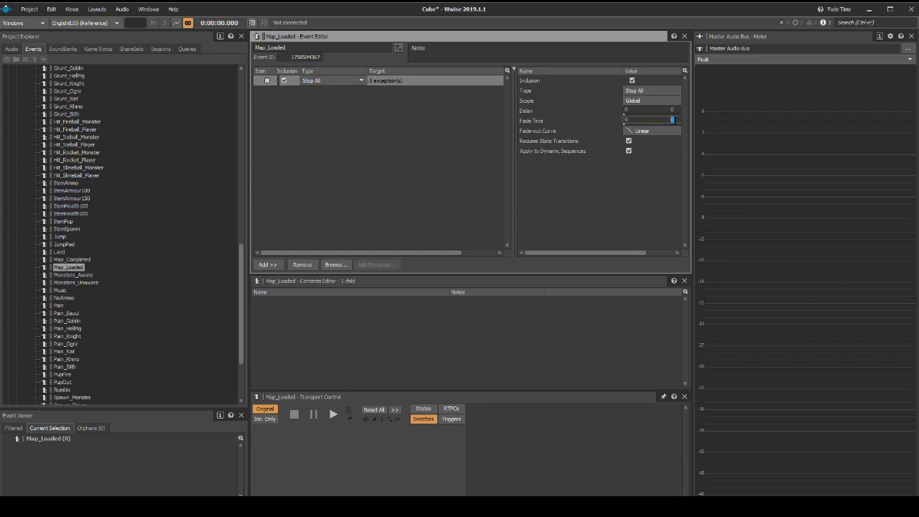
pyautogui.write('0.5')
# Add a Set State action to Map_Loaded that sets PlayerLife to Alive
pyautogui.rightClick(402, 130)
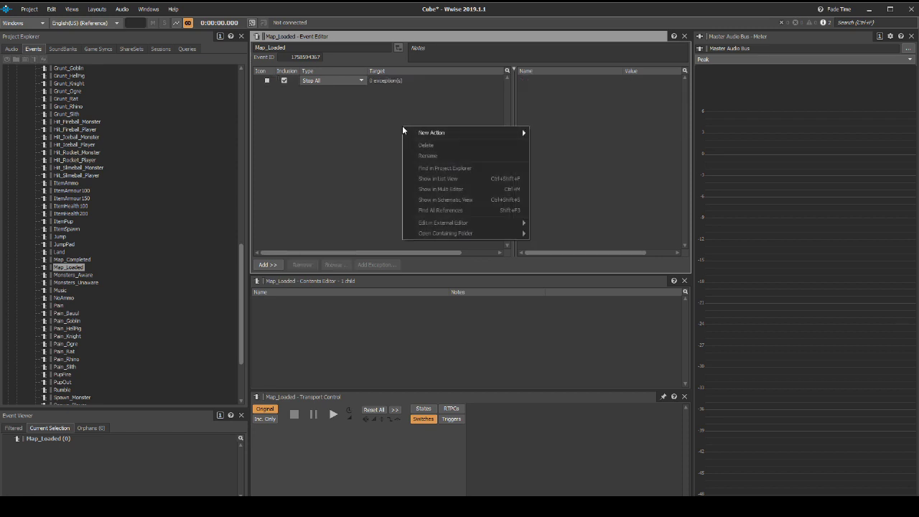
pyautogui.moveTo(522, 132)
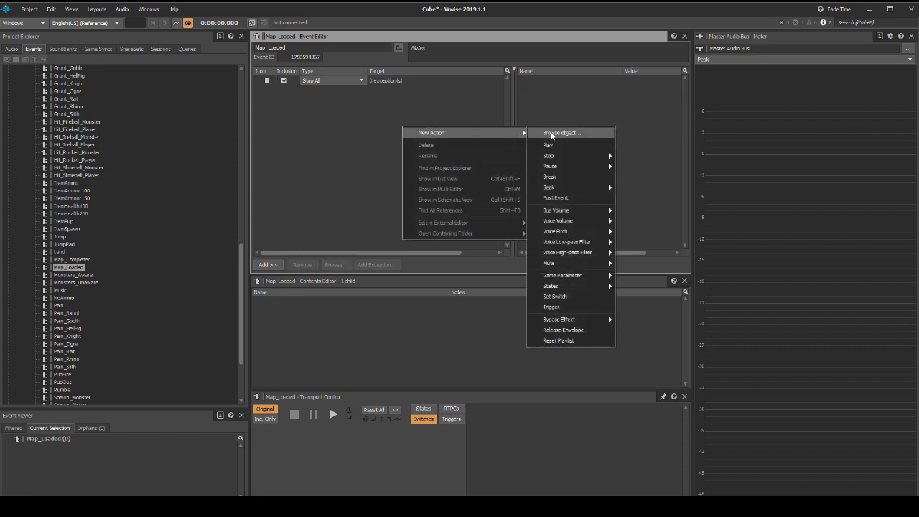
pyautogui.moveTo(559, 287)
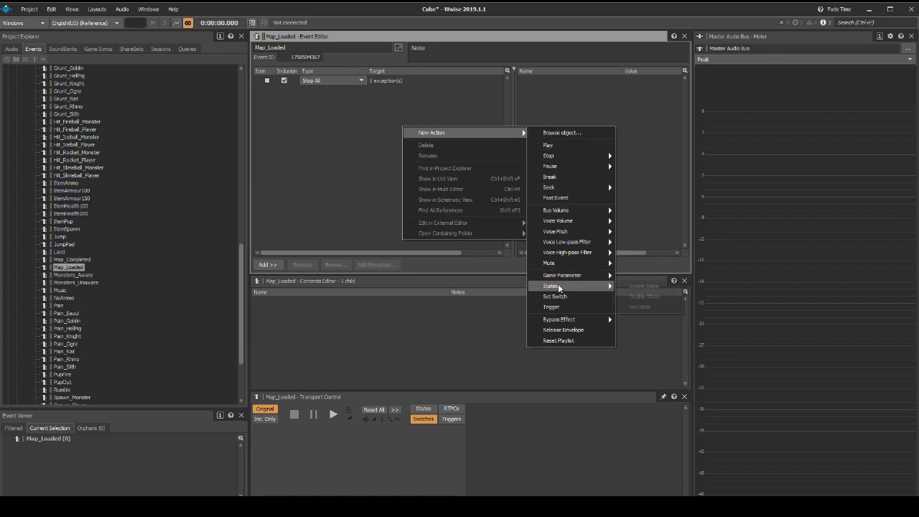
pyautogui.click(638, 307)
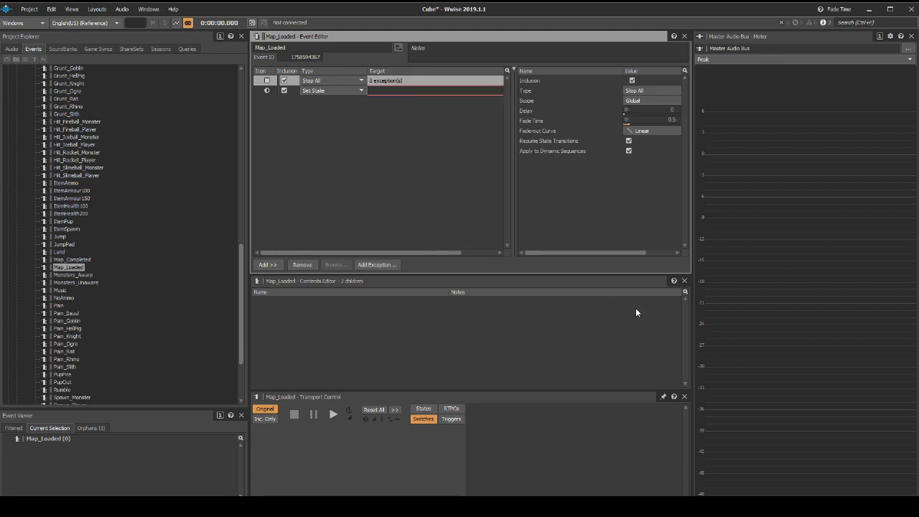
pyautogui.click(420, 91)
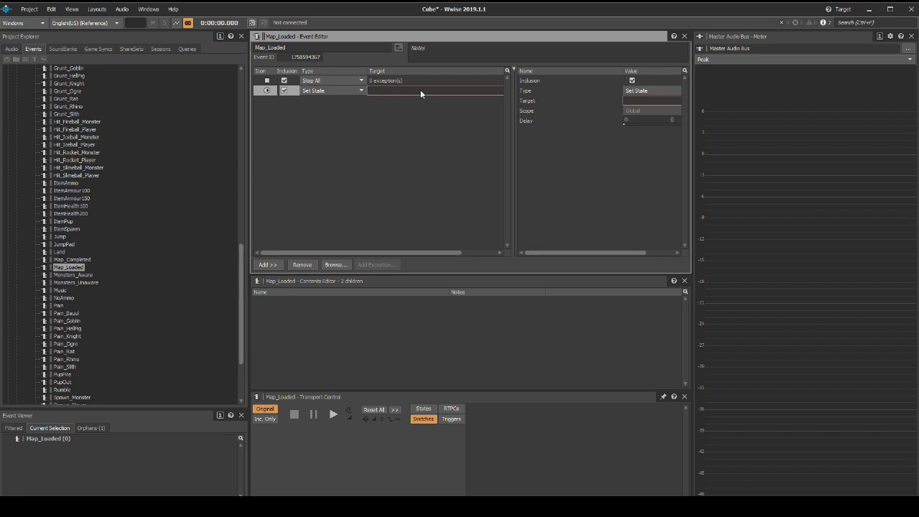
pyautogui.rightClick(420, 91)
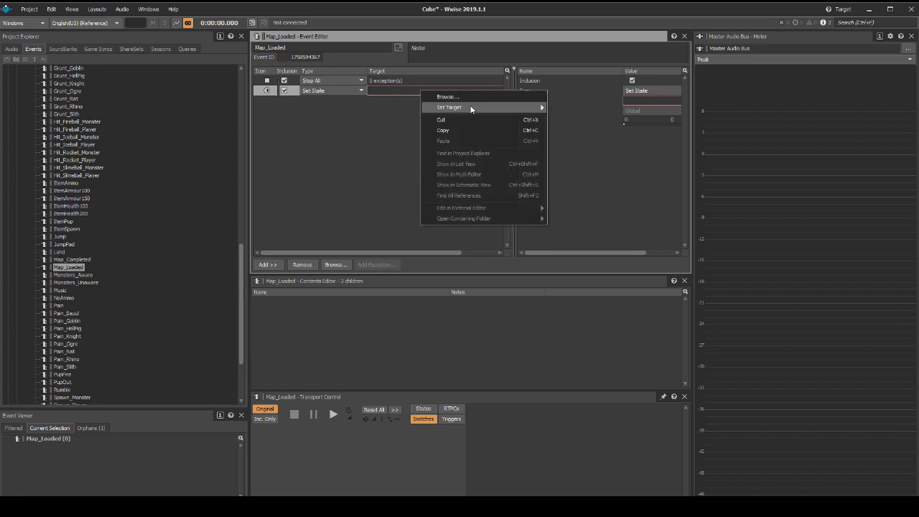
pyautogui.moveTo(472, 107)
pyautogui.moveTo(573, 135)
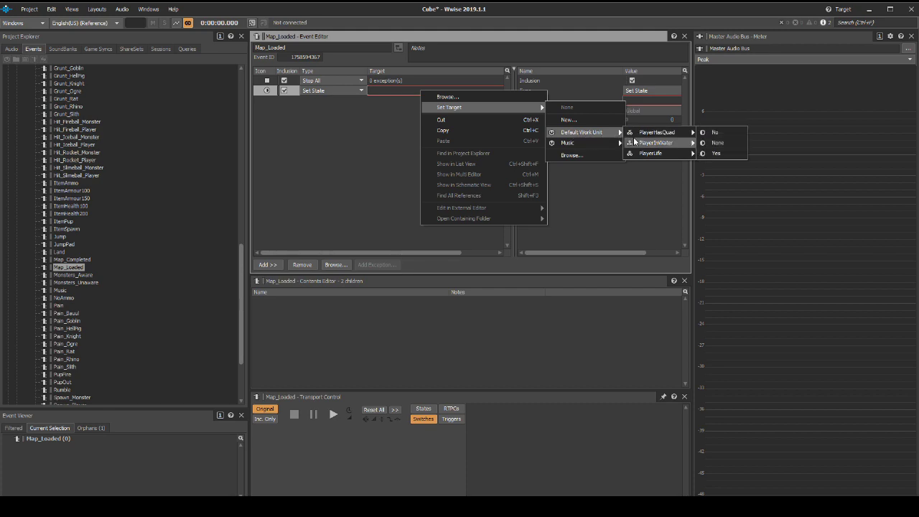
pyautogui.moveTo(668, 155)
pyautogui.click(714, 156)
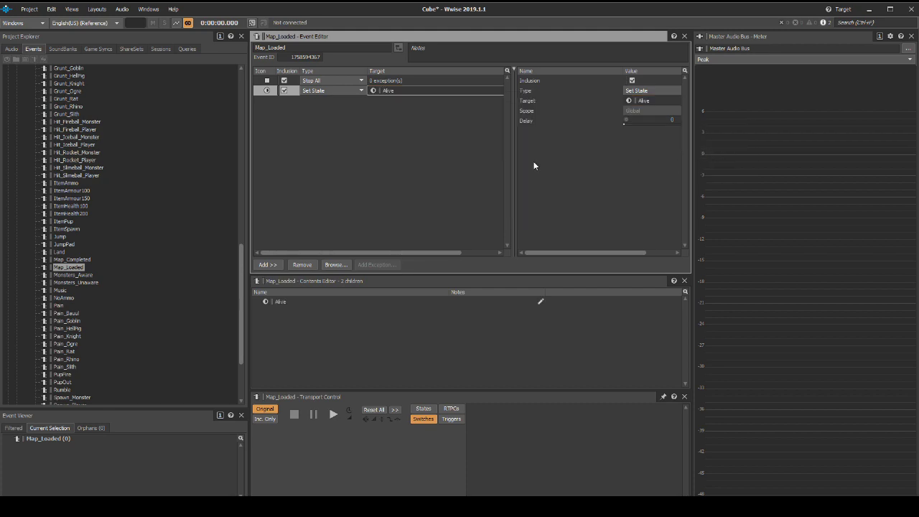
# Add a second Set State action targeting the quad state No, then return to the SoundBank layout
pyautogui.rightClick(321, 120)
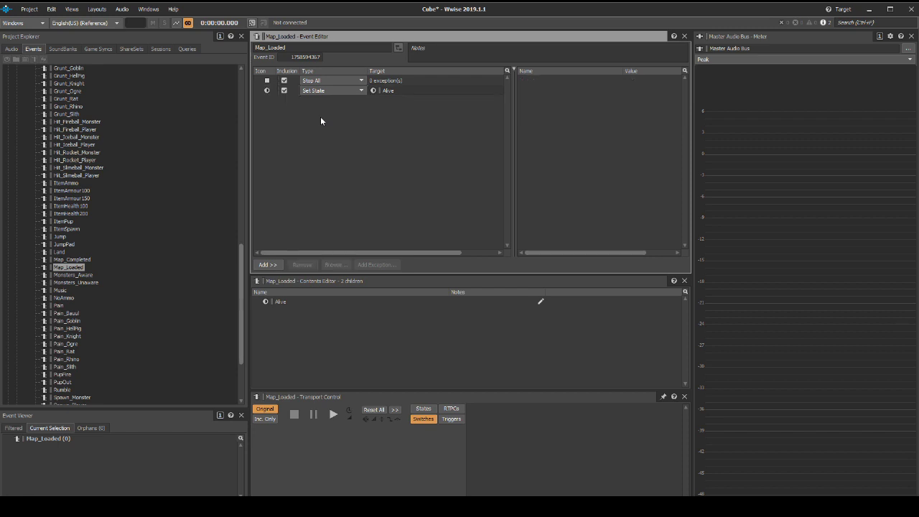
pyautogui.moveTo(359, 124)
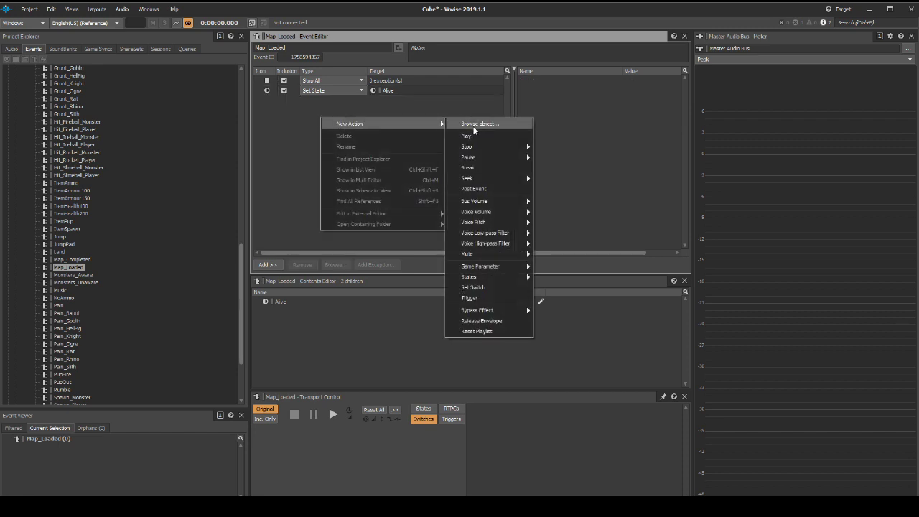
pyautogui.moveTo(498, 276)
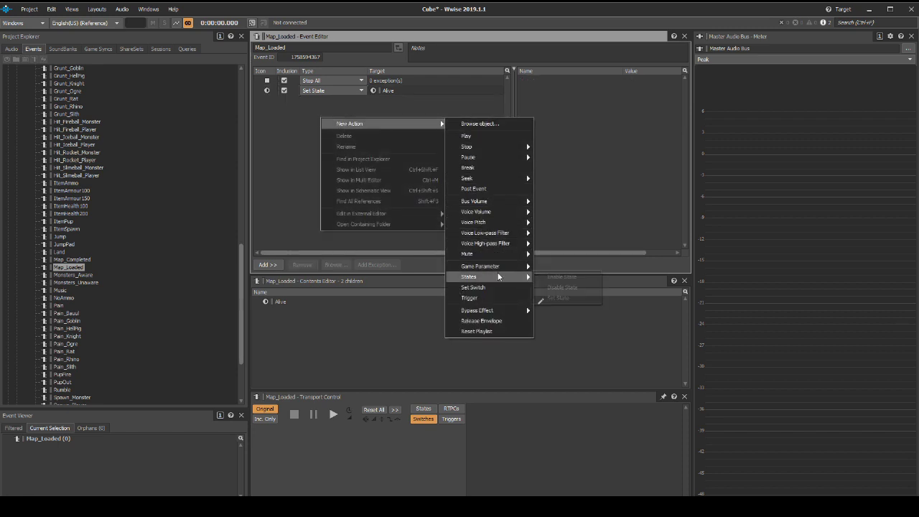
pyautogui.click(556, 297)
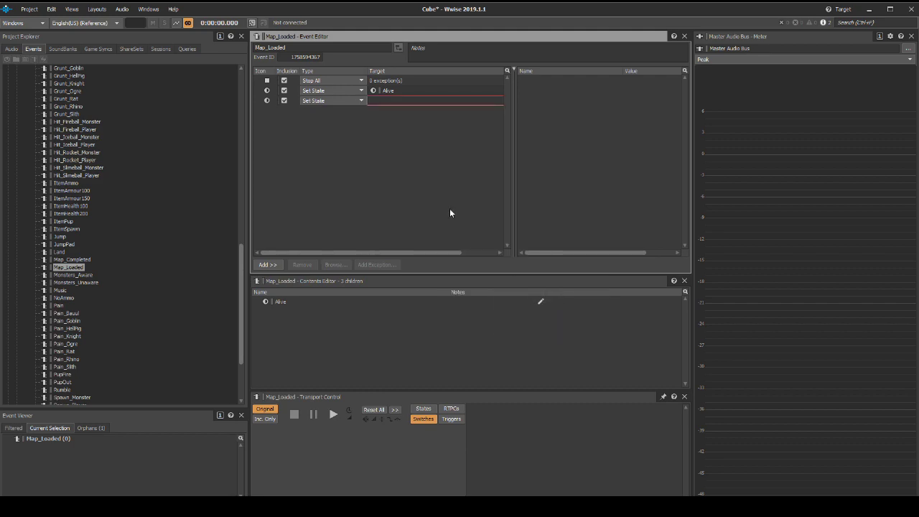
pyautogui.rightClick(413, 102)
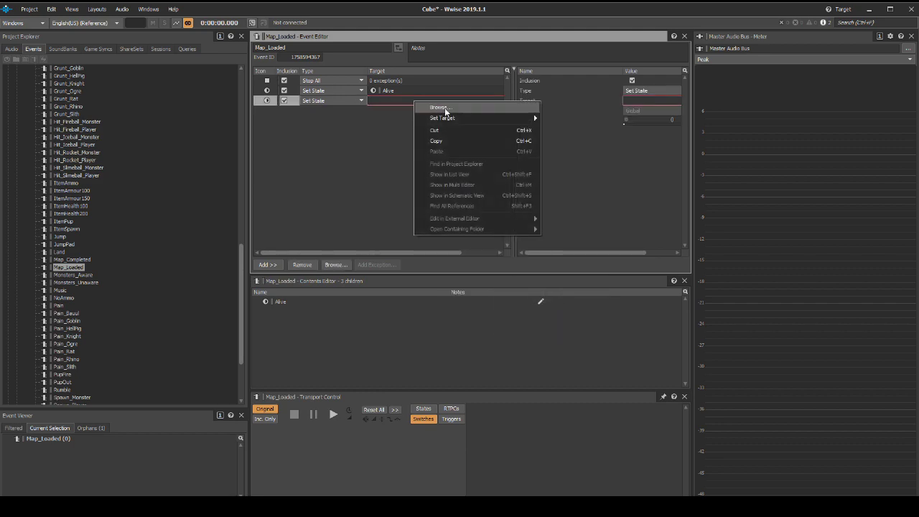
pyautogui.moveTo(453, 119)
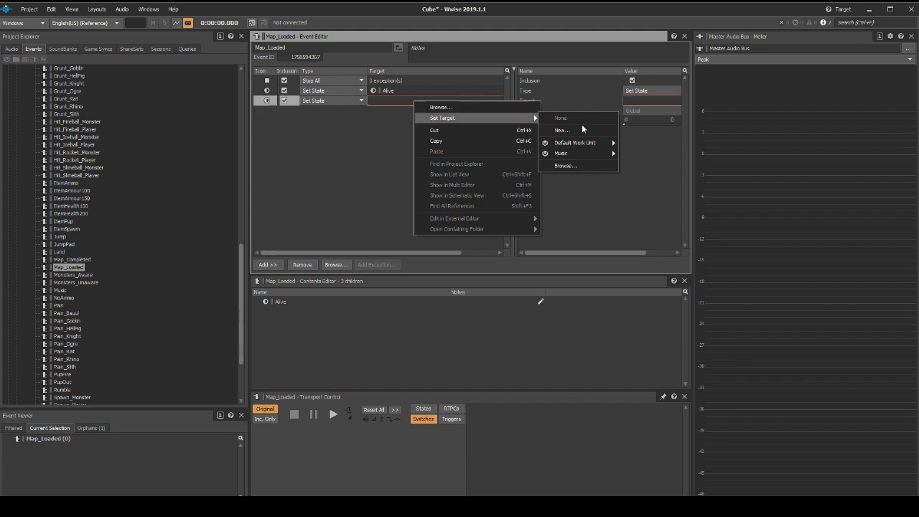
pyautogui.moveTo(592, 141)
pyautogui.moveTo(651, 144)
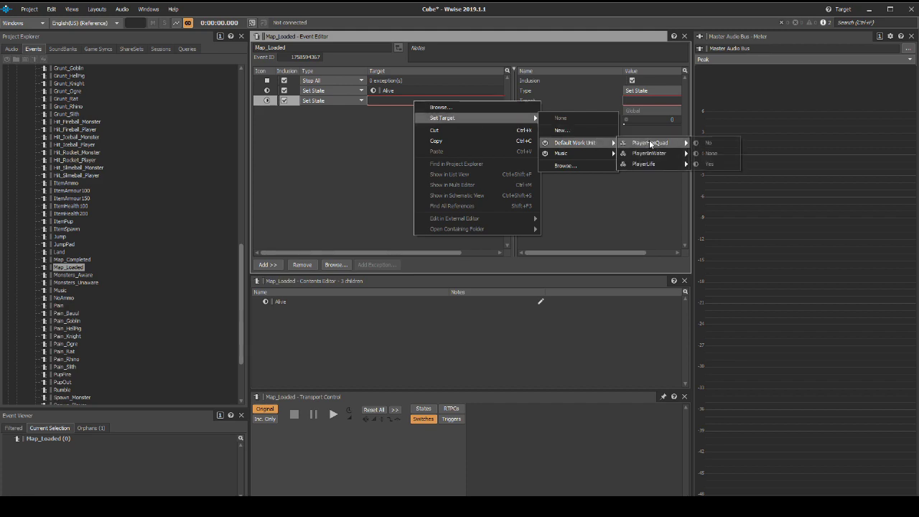
pyautogui.click(708, 143)
pyautogui.click(96, 8)
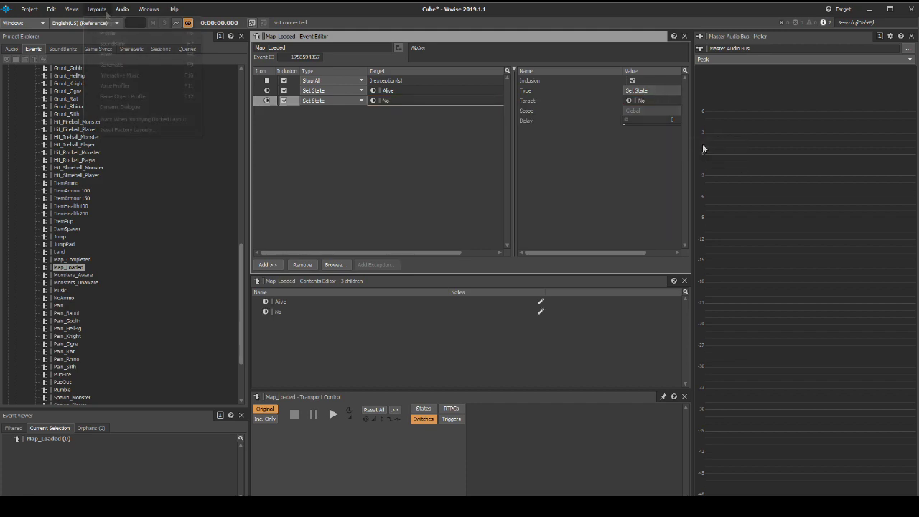
pyautogui.click(112, 44)
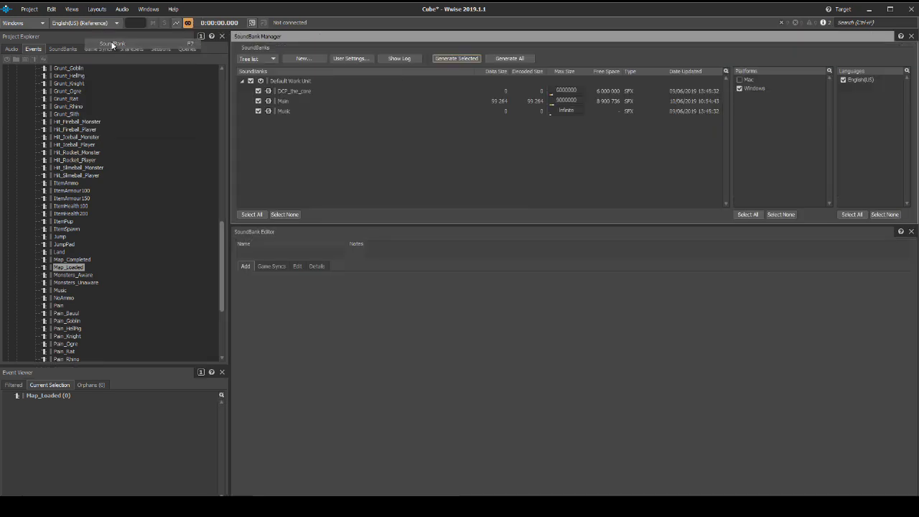
# Generate the selected DCP_the_core, Main and Music banks, dismiss the log, and save the Cube project
pyautogui.click(448, 59)
pyautogui.press('Escape')
pyautogui.click(29, 8)
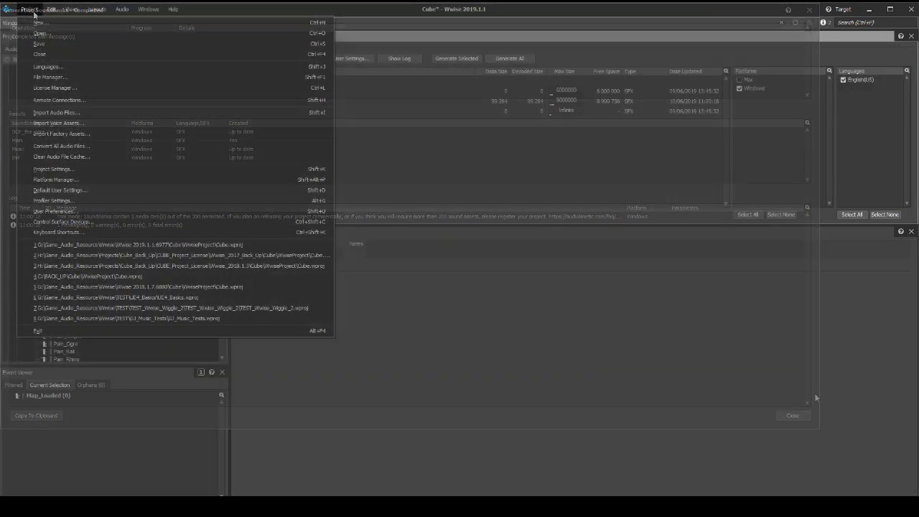
pyautogui.click(38, 43)
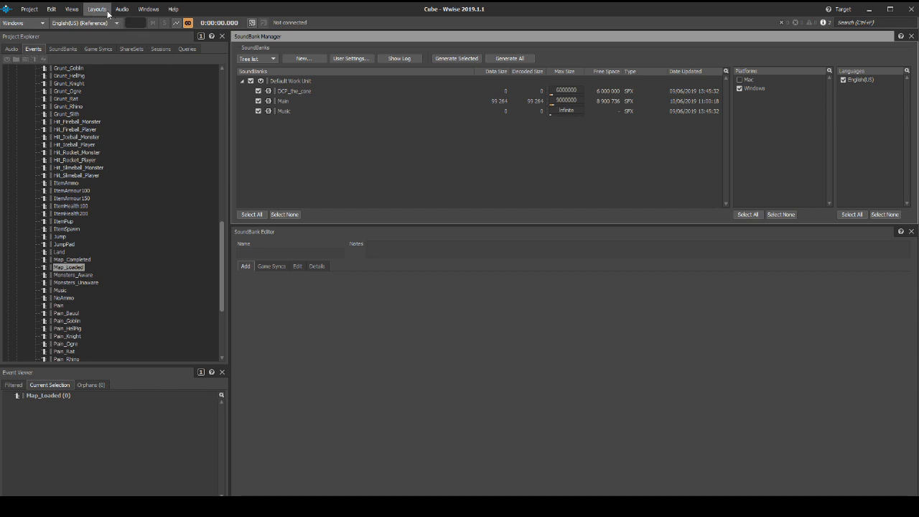
# In the SoundBank layout, clear Main's maximum size and set DCP_the_core and Music to 1
pyautogui.click(106, 10)
pyautogui.click(115, 44)
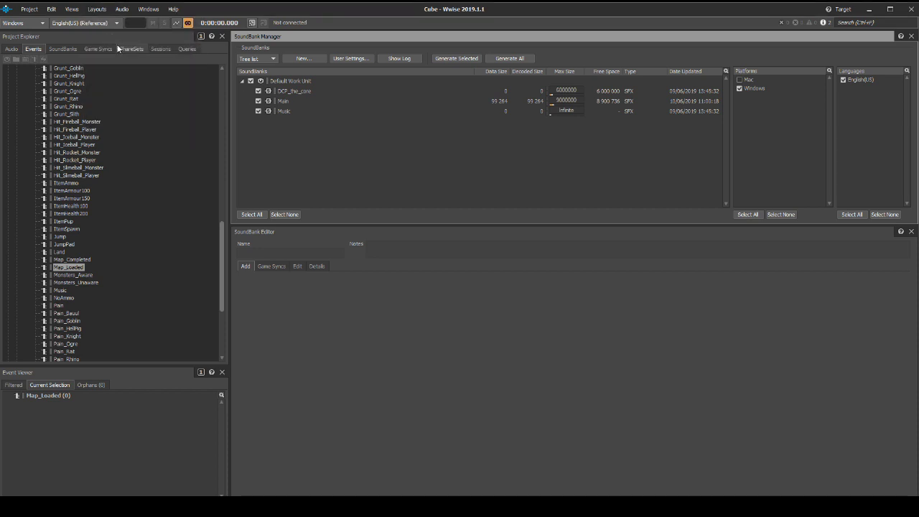
pyautogui.click(312, 81)
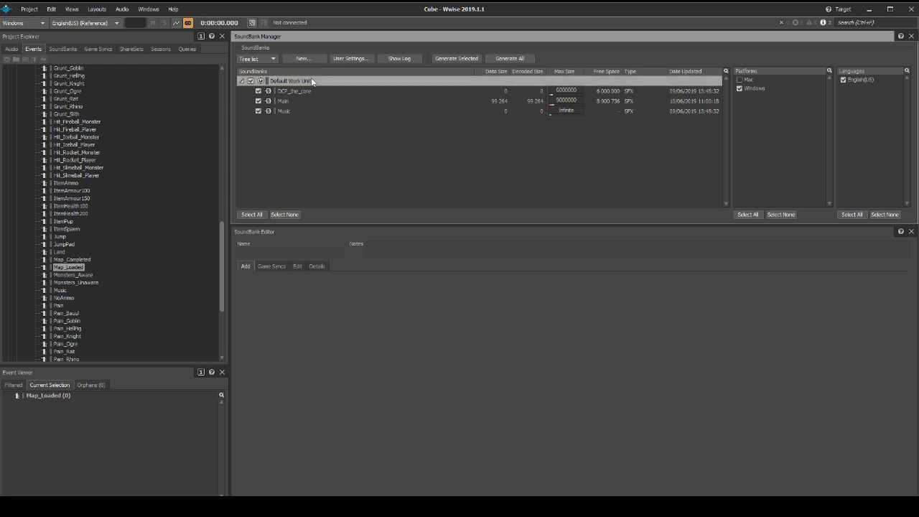
pyautogui.click(308, 104)
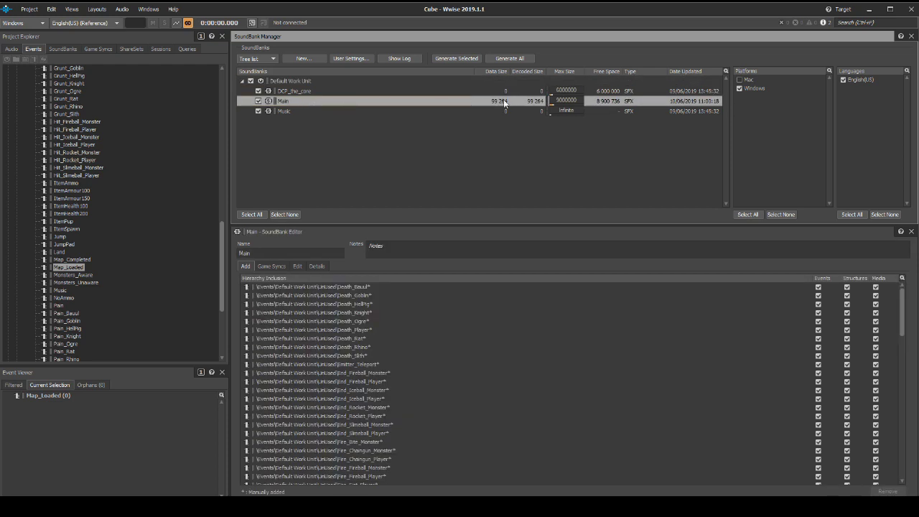
pyautogui.click(566, 100)
pyautogui.press('BackSpace')
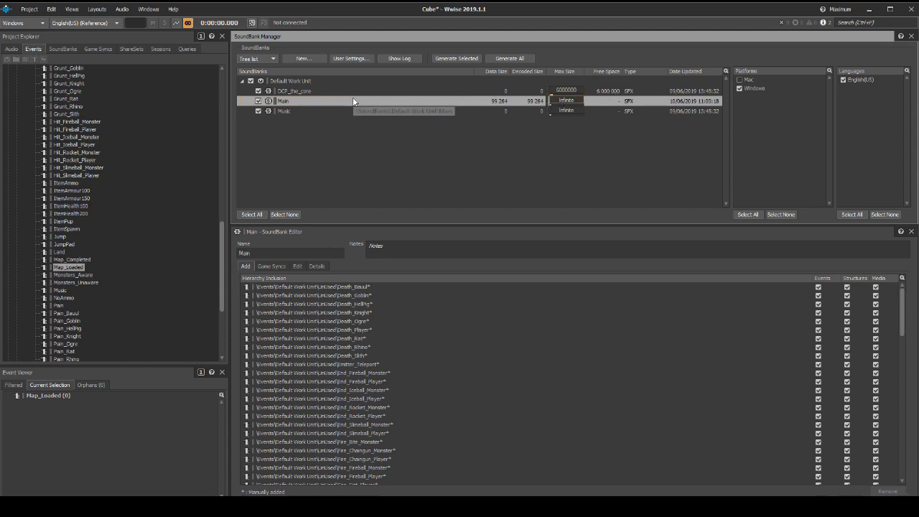
pyautogui.click(567, 91)
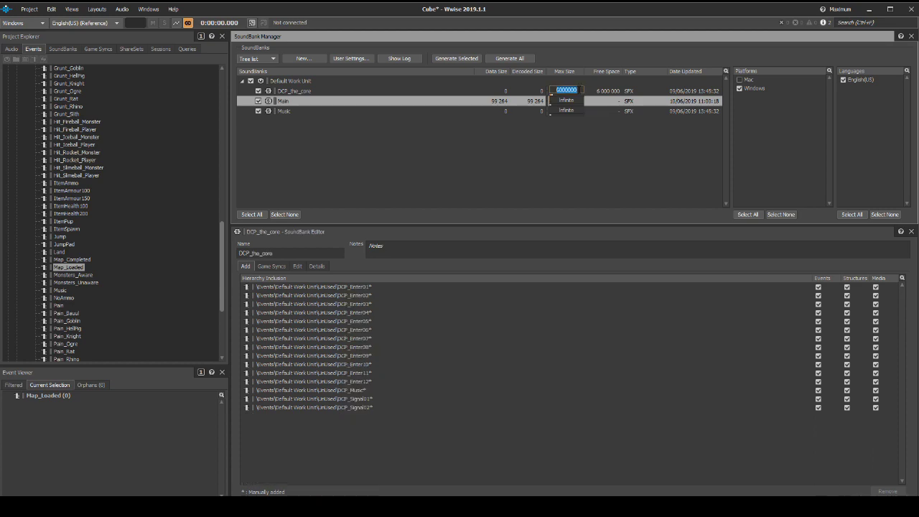
pyautogui.write('1')
pyautogui.press('Return')
pyautogui.click(567, 111)
pyautogui.write('1')
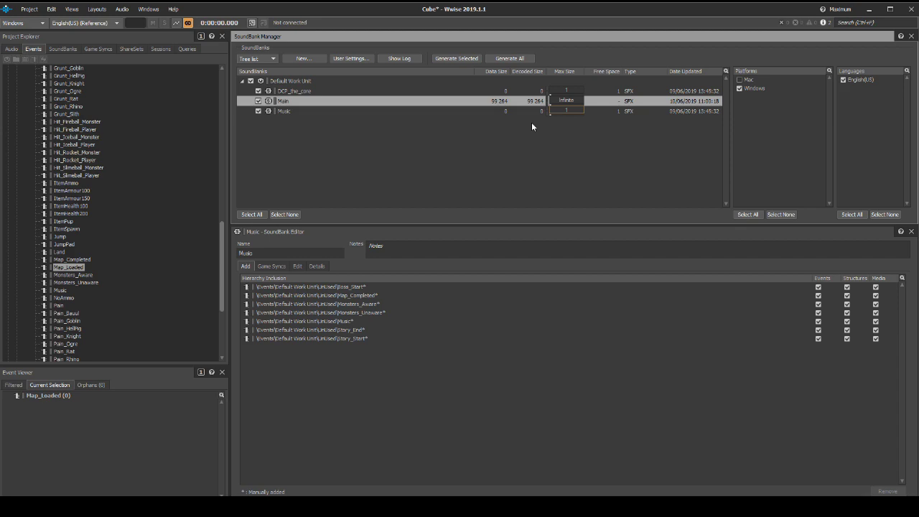
# Select all fifteen of DCP_the_core's event inclusions
pyautogui.click(332, 91)
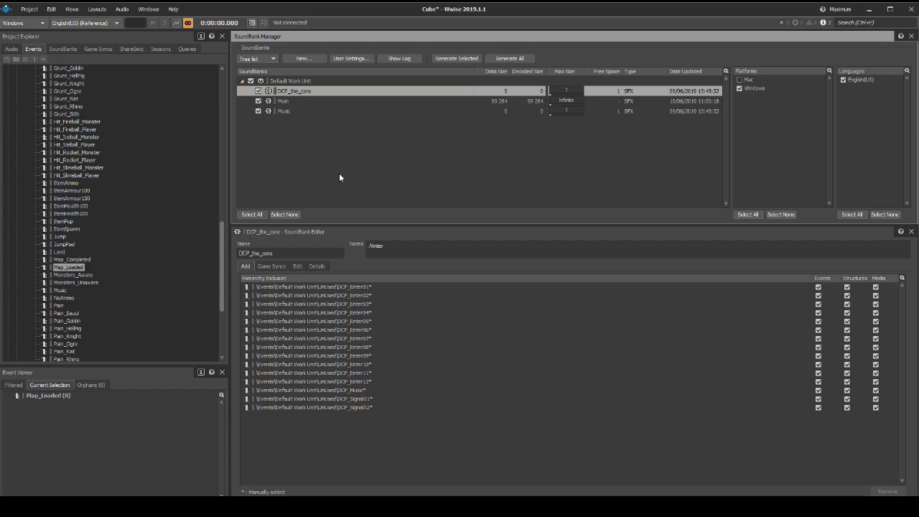
pyautogui.click(248, 266)
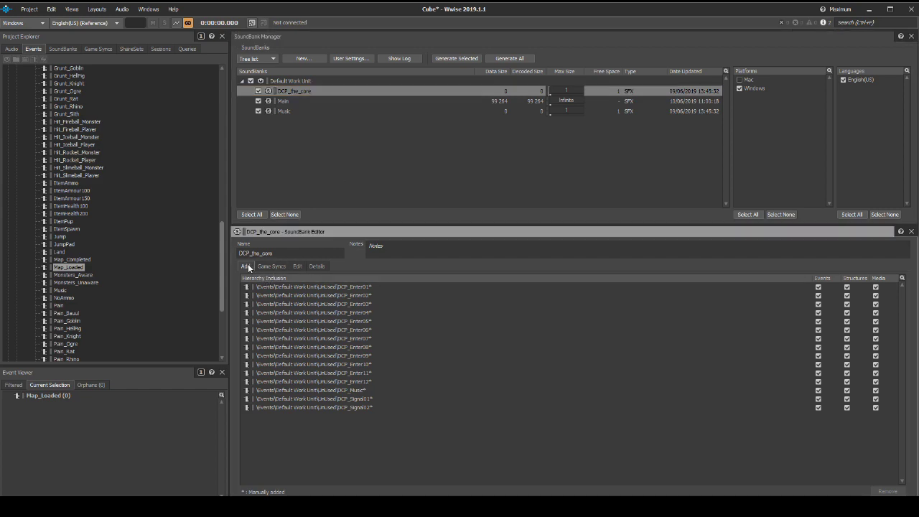
pyautogui.click(283, 287)
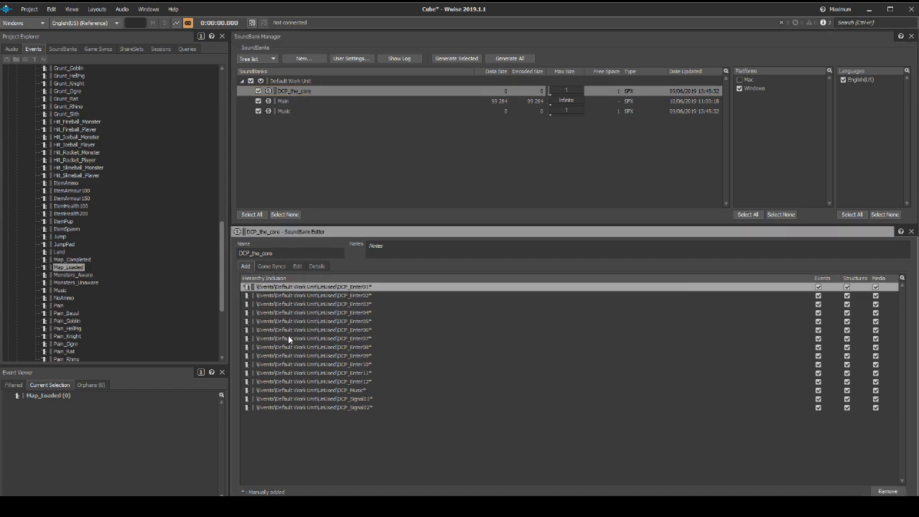
pyautogui.keyDown('shift'); pyautogui.click(334, 408); pyautogui.keyUp('shift')
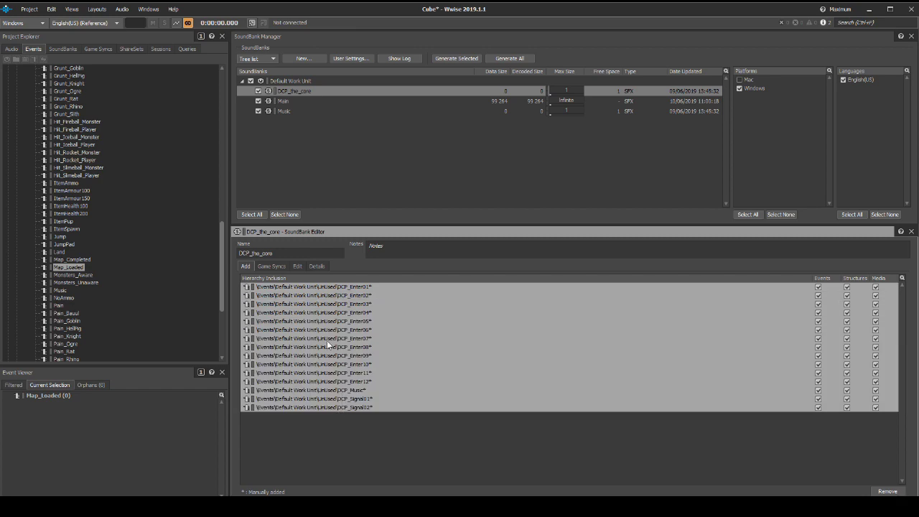
# Select all of the Music bank's inclusions, then generate the Main SoundBank
pyautogui.click(299, 110)
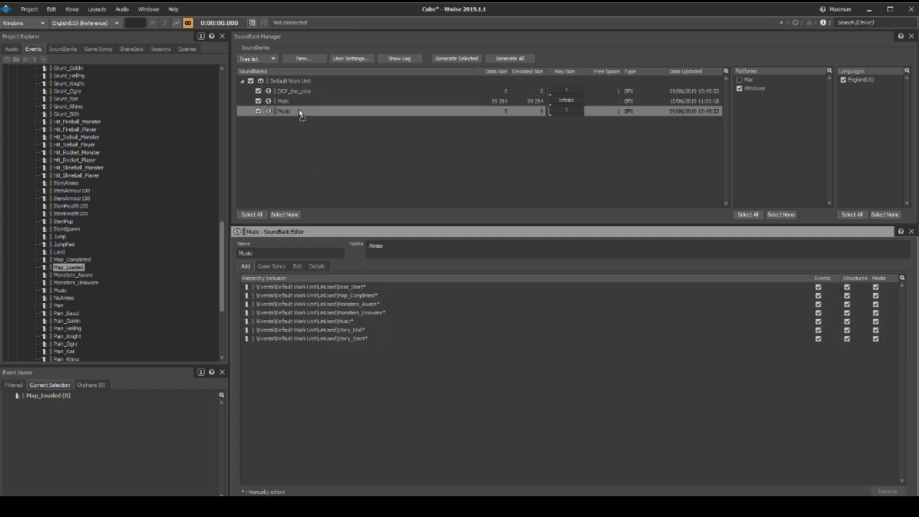
pyautogui.click(294, 102)
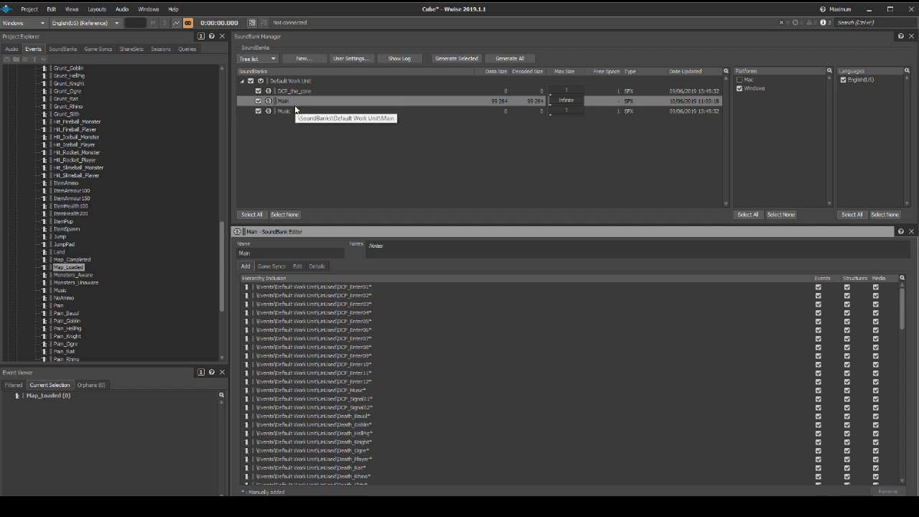
pyautogui.click(293, 111)
pyautogui.click(246, 269)
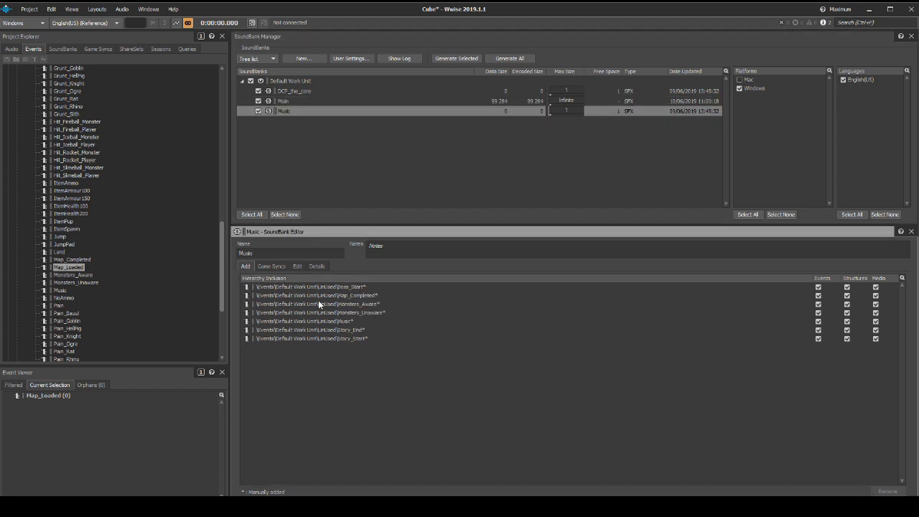
pyautogui.click(321, 289)
pyautogui.keyDown('shift'); pyautogui.click(333, 335); pyautogui.keyUp('shift')
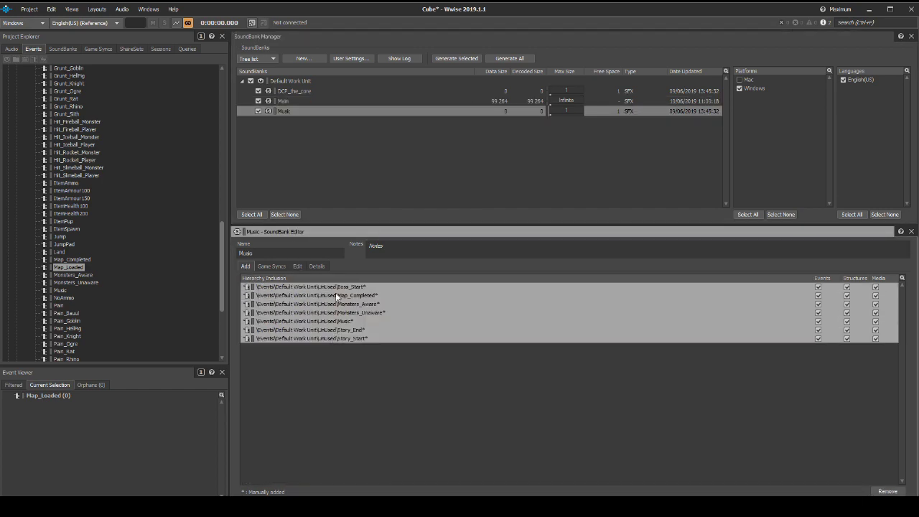
pyautogui.click(337, 101)
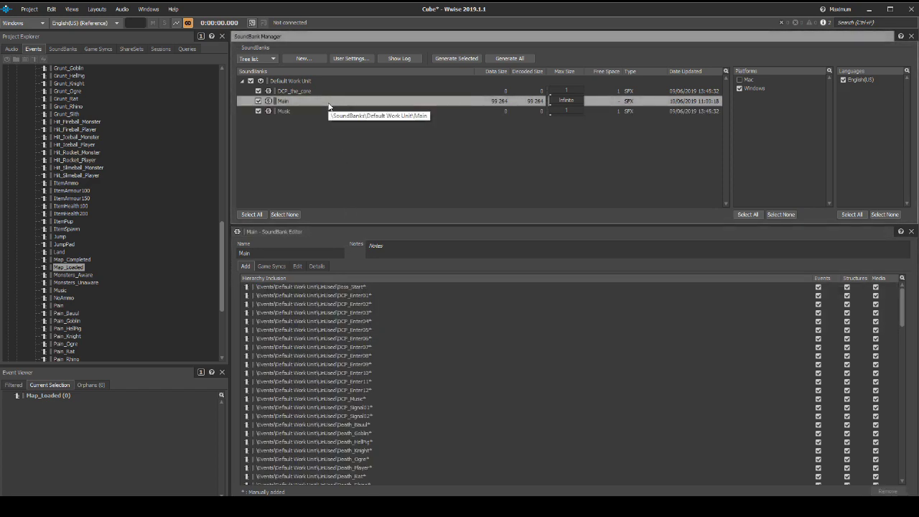
pyautogui.click(453, 59)
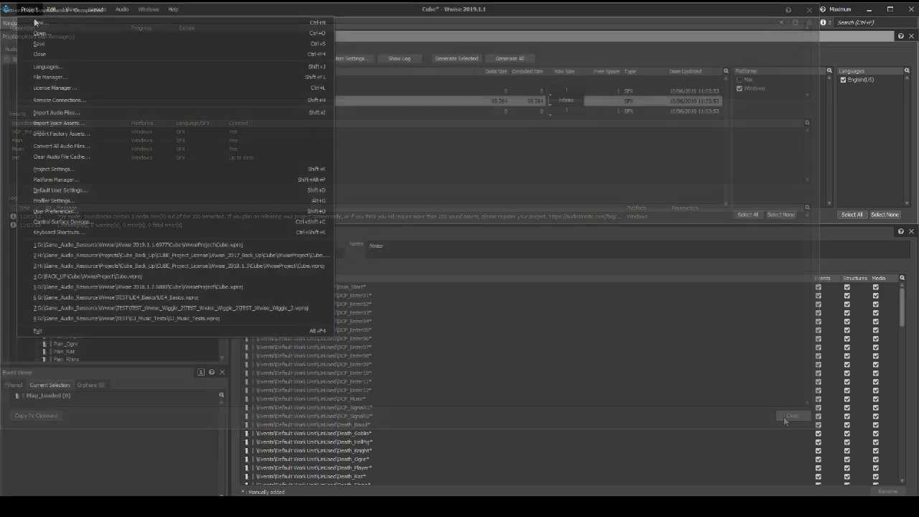
# Close the generation log and open the Actor-Mixer Default Work Unit from the Audio tab
pyautogui.click(40, 46)
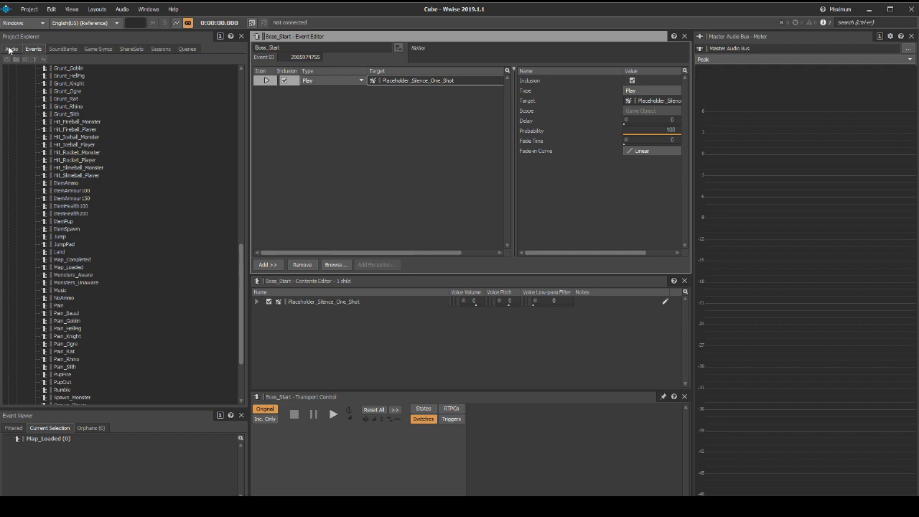
pyautogui.click(10, 48)
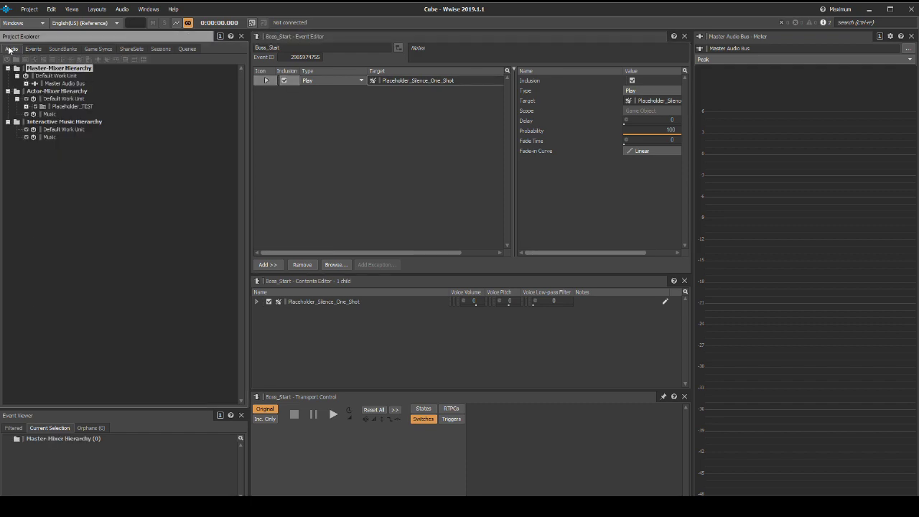
pyautogui.click(62, 98)
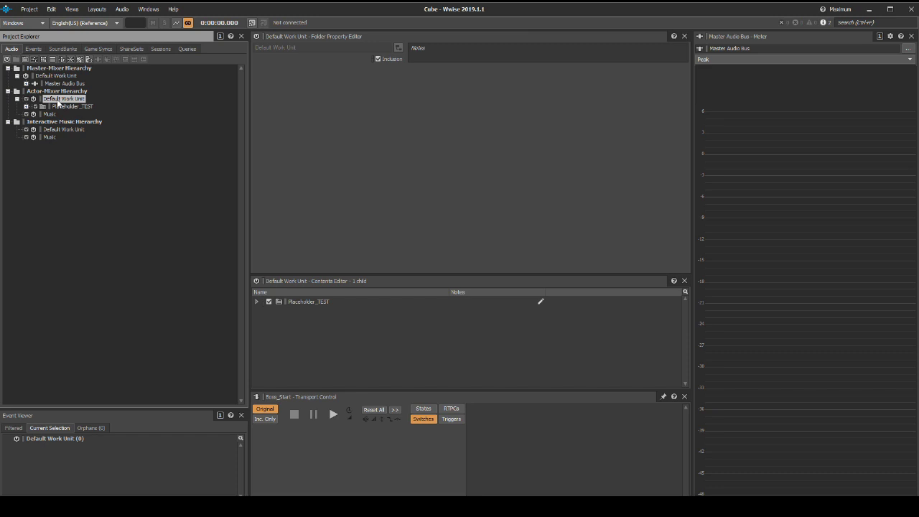
# Create the Armour-to-Weapon category work units inside the Actor-Mixer Default Work Unit
pyautogui.rightClick(58, 103)
pyautogui.moveTo(100, 106)
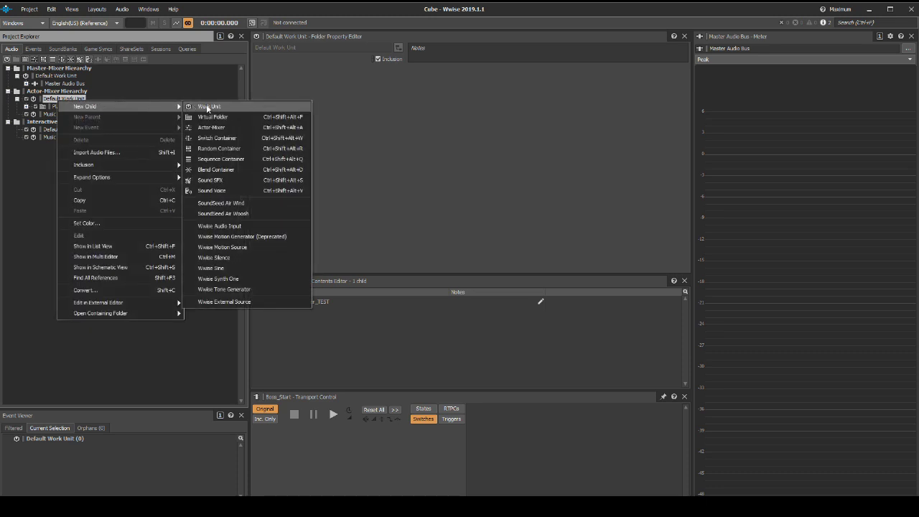
pyautogui.click(207, 107)
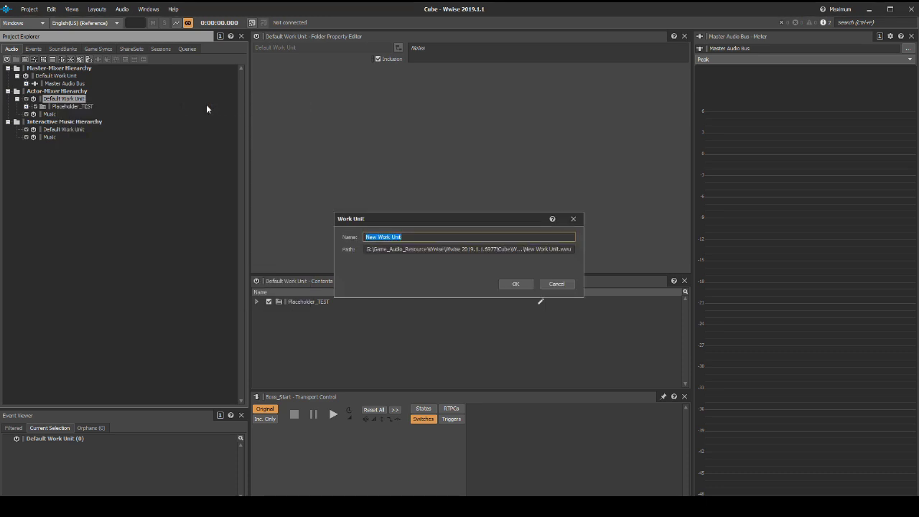
pyautogui.write('Armour')
pyautogui.press('Return')
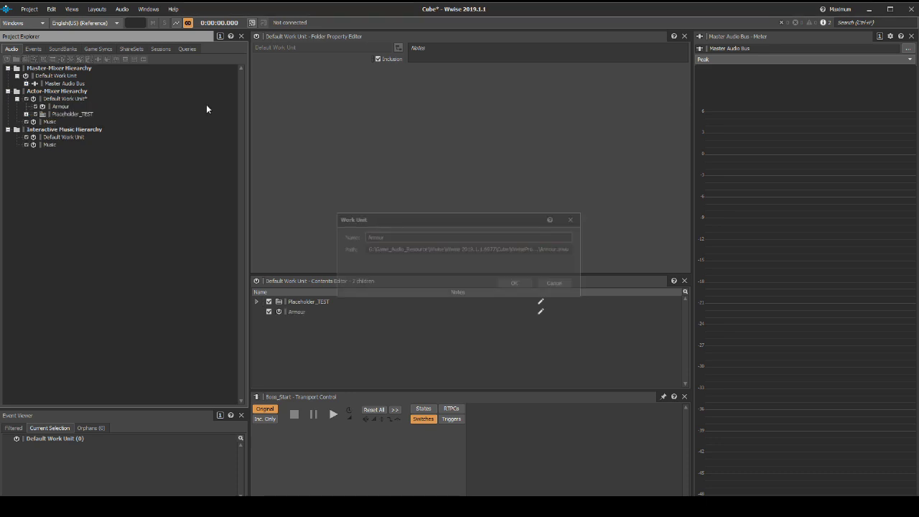
pyautogui.rightClick(63, 101)
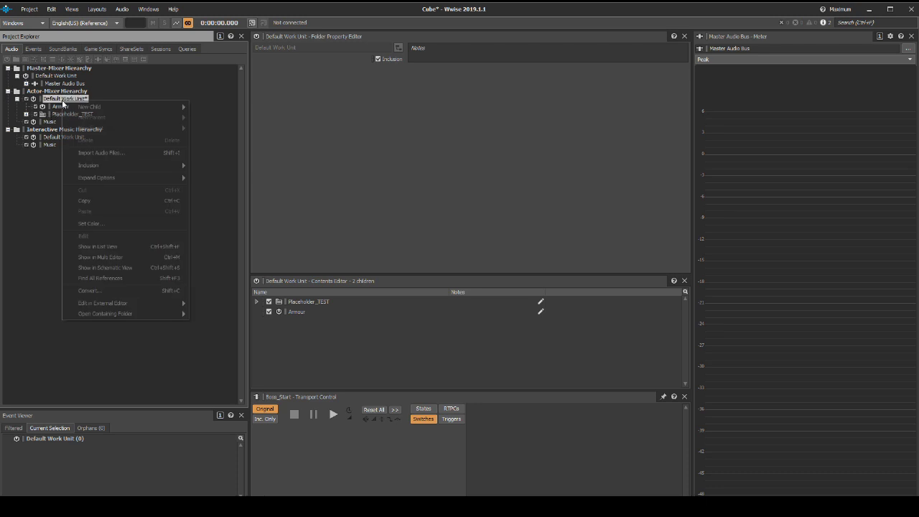
pyautogui.moveTo(86, 106)
pyautogui.click(214, 108)
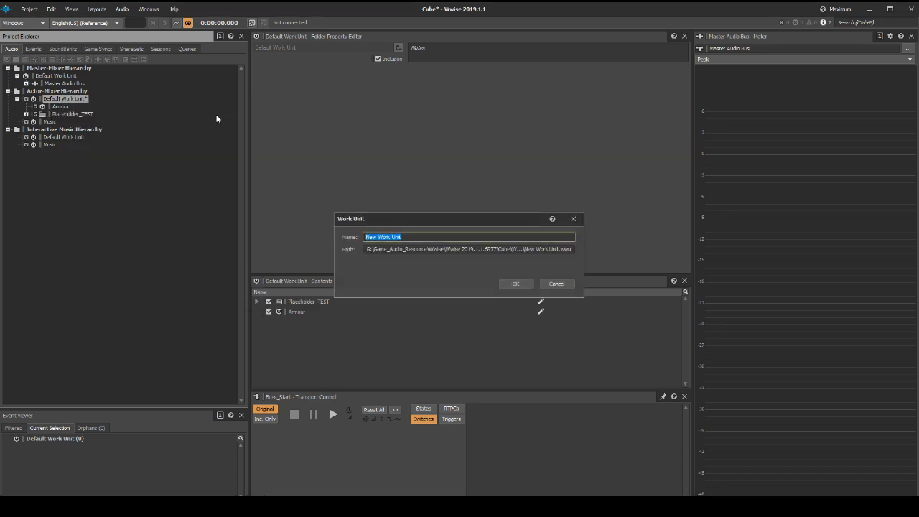
pyautogui.write('Body')
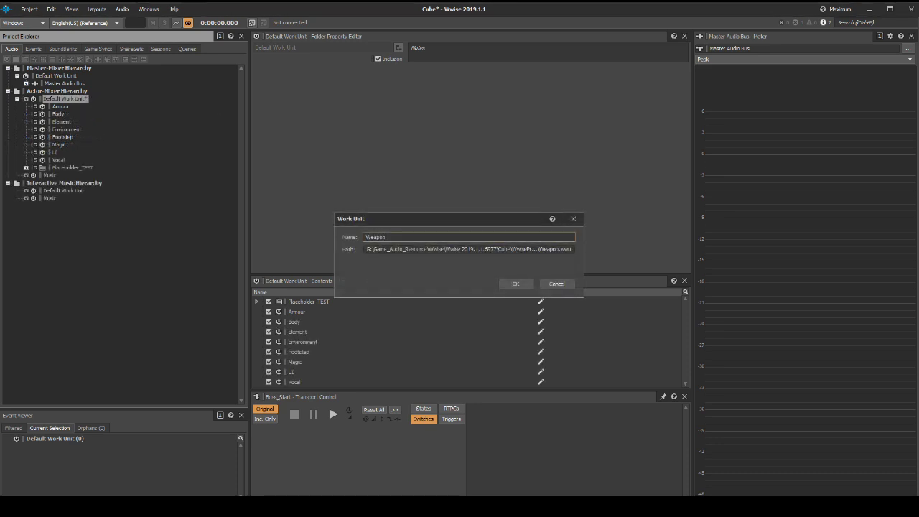
pyautogui.press('Return')
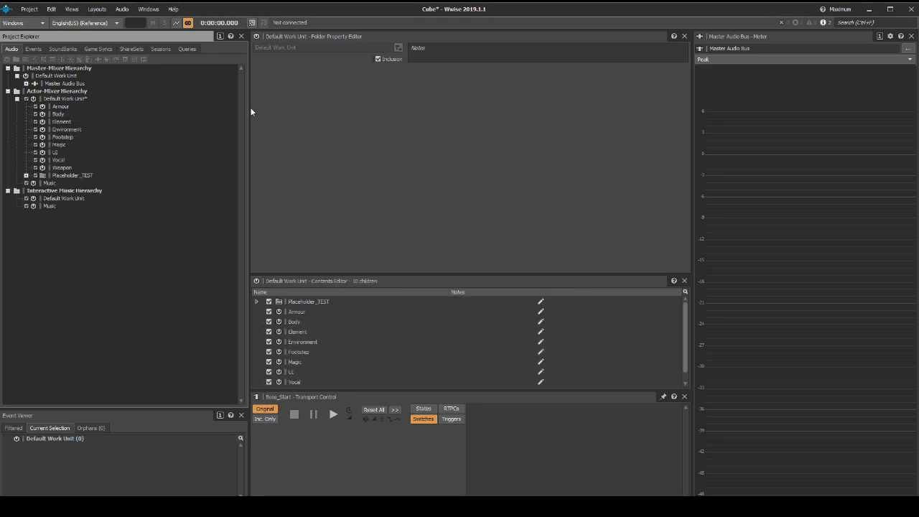
# Add an Advisor work unit directly under the Actor-Mixer Hierarchy
pyautogui.click(67, 92)
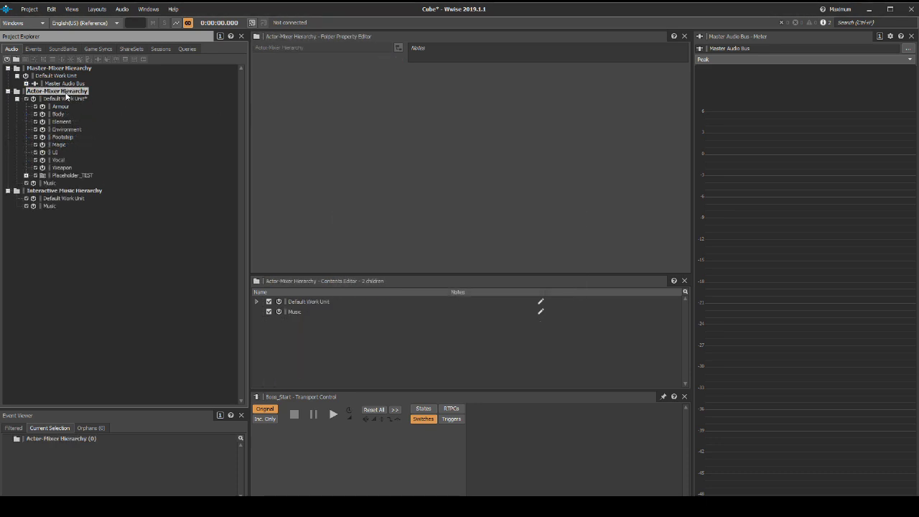
pyautogui.rightClick(66, 96)
pyautogui.moveTo(93, 101)
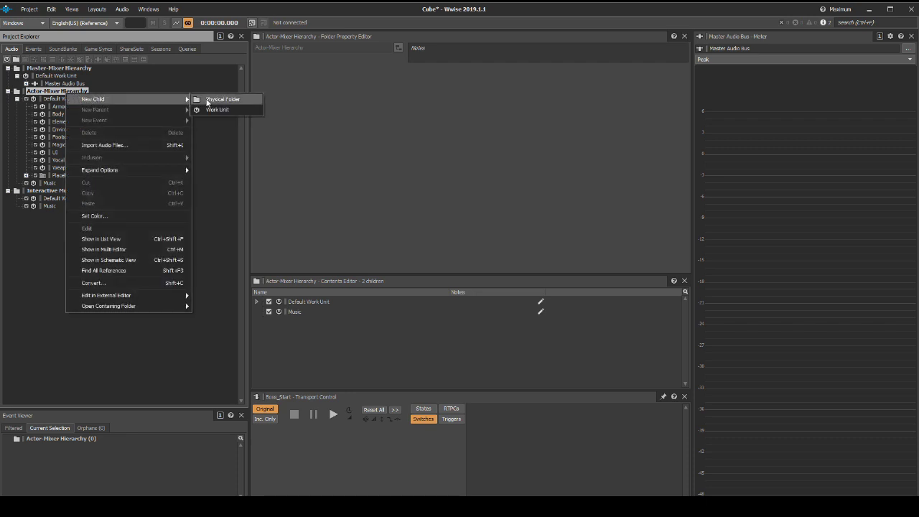
pyautogui.click(211, 110)
pyautogui.write('Advisor')
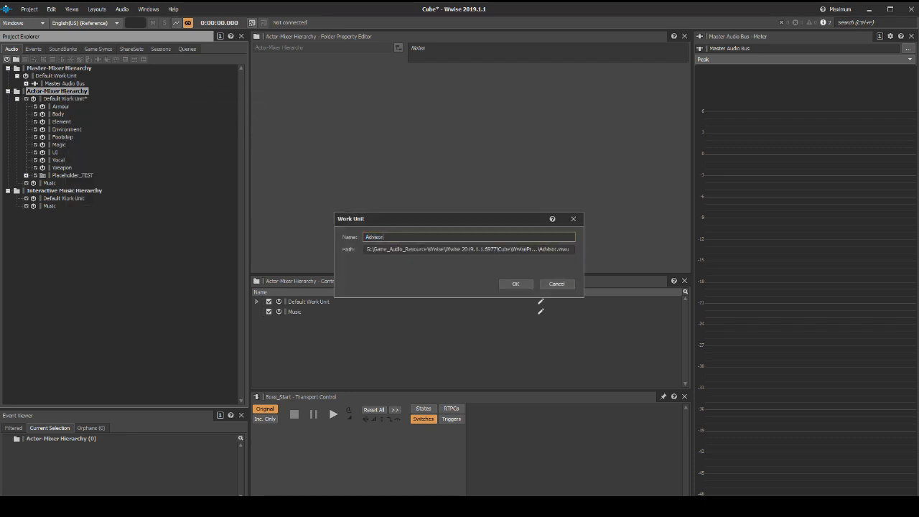
pyautogui.press('Return')
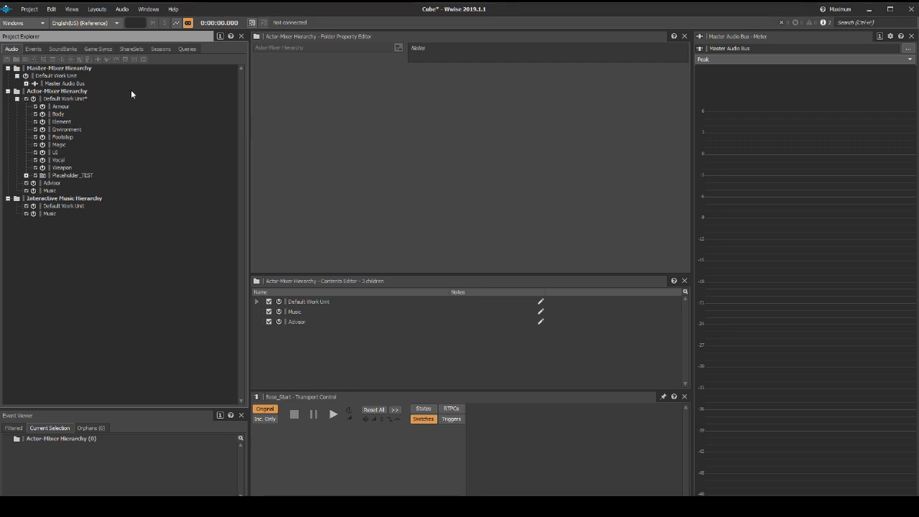
# Expand the Master Audio Bus and add Armour-to-Weapon child buses under SFX
pyautogui.click(64, 76)
pyautogui.click(26, 83)
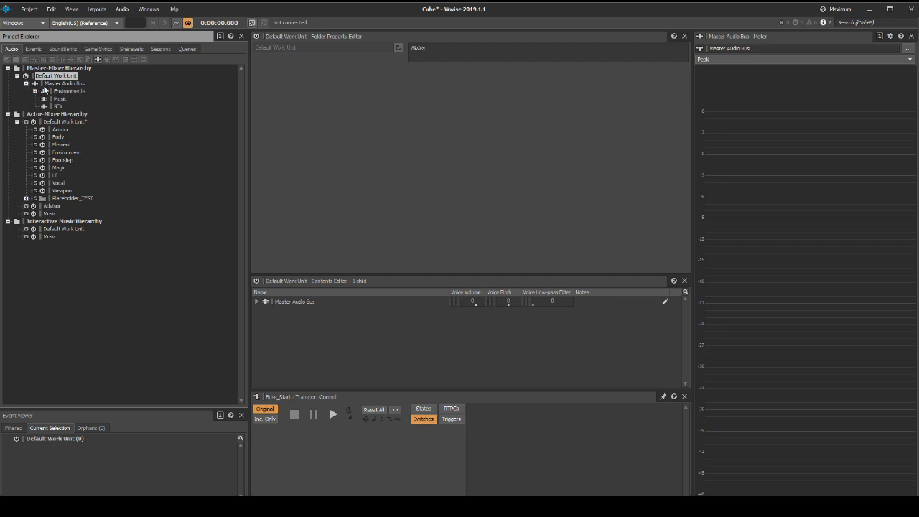
pyautogui.click(58, 107)
pyautogui.rightClick(58, 106)
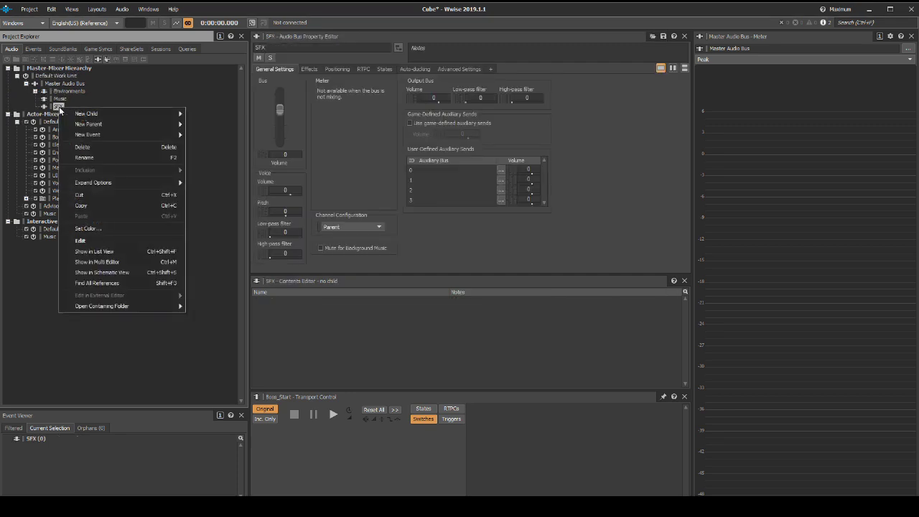
pyautogui.moveTo(143, 114)
pyautogui.click(191, 115)
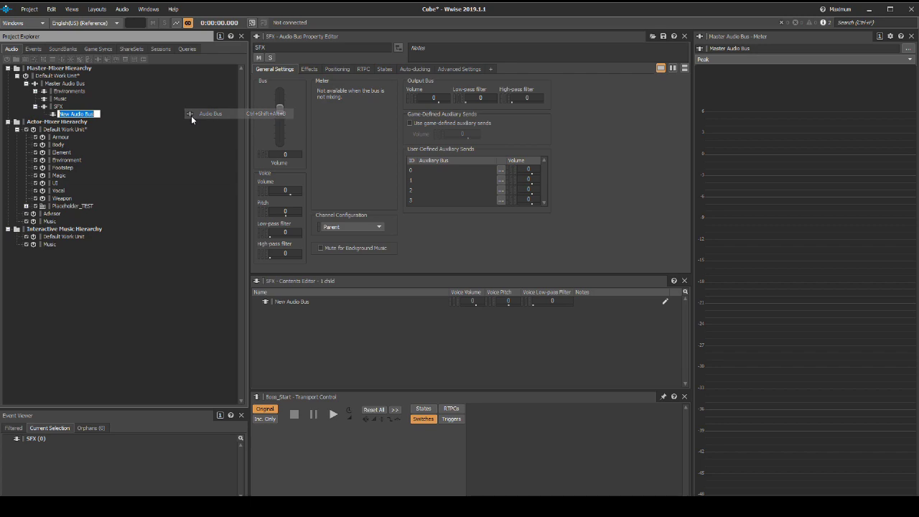
pyautogui.write('Armour')
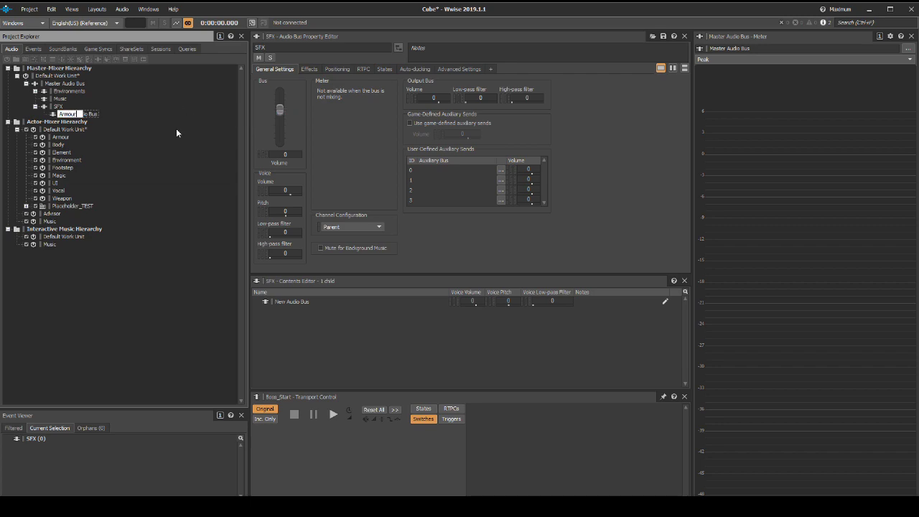
pyautogui.press('Return')
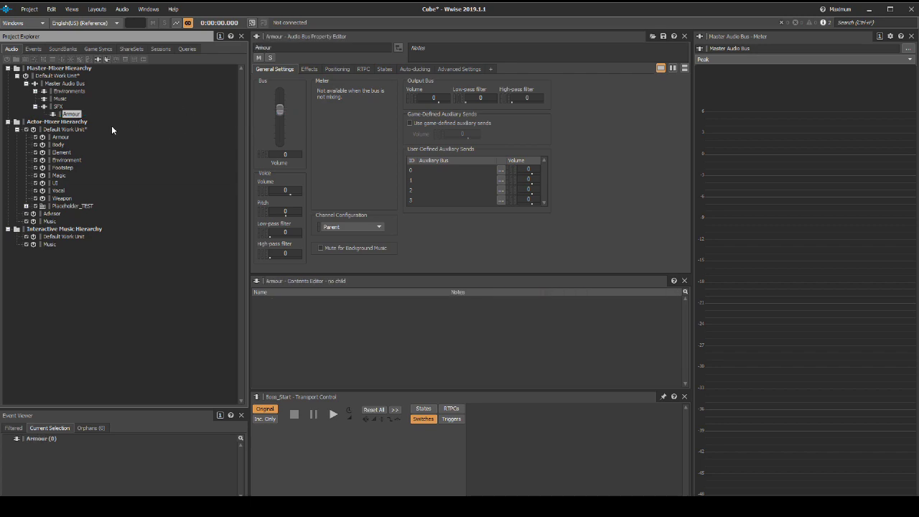
pyautogui.rightClick(62, 106)
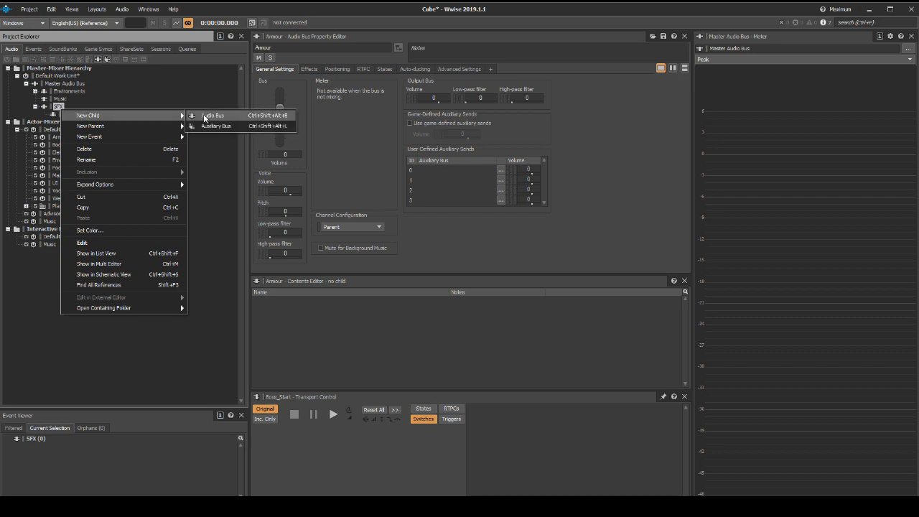
pyautogui.click(204, 115)
pyautogui.write('Body')
pyautogui.press('Return')
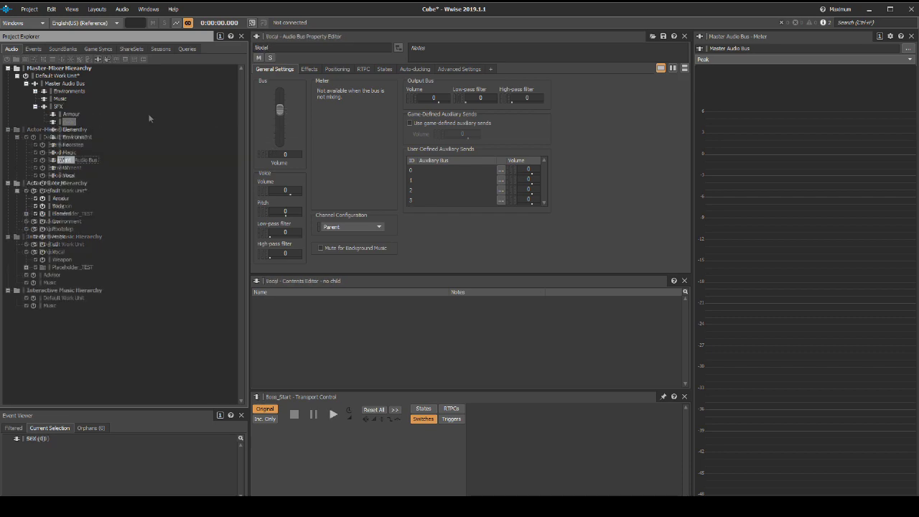
pyautogui.write('n')
pyautogui.press('Return')
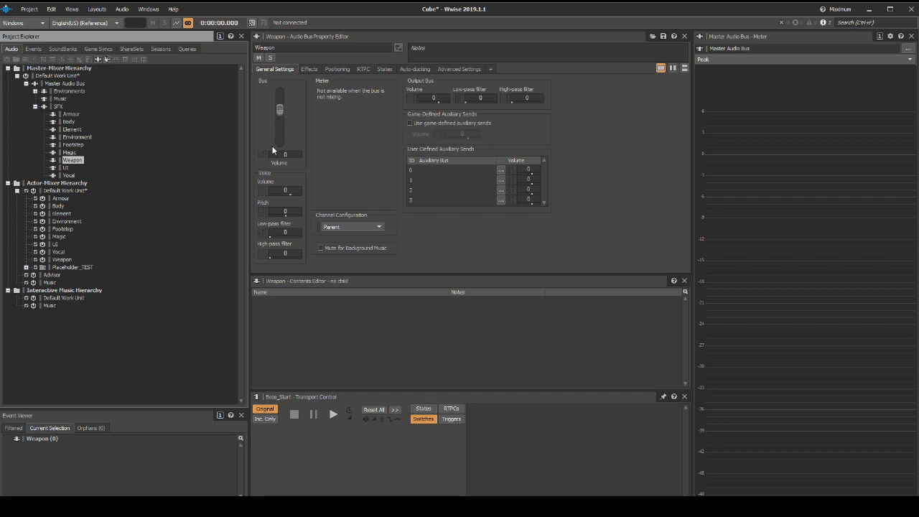
# Add a VO bus under the Master Audio Bus
pyautogui.rightClick(66, 84)
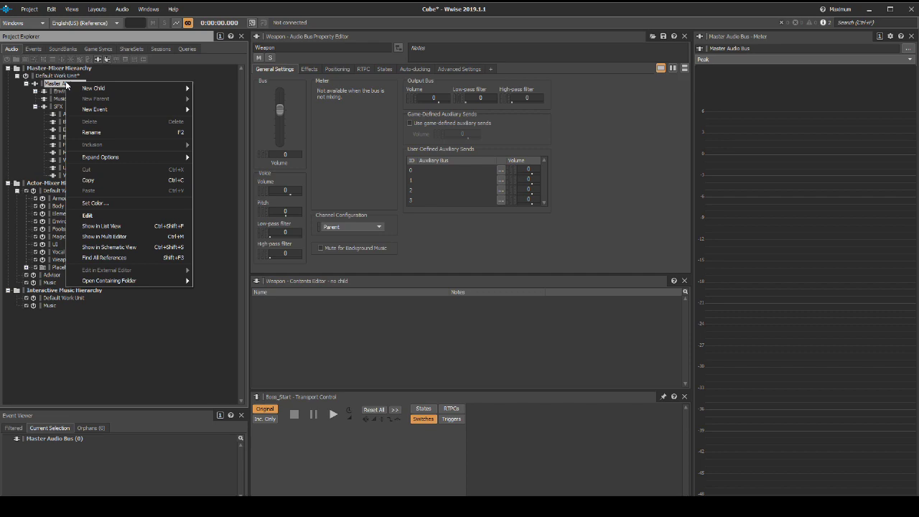
pyautogui.moveTo(100, 88)
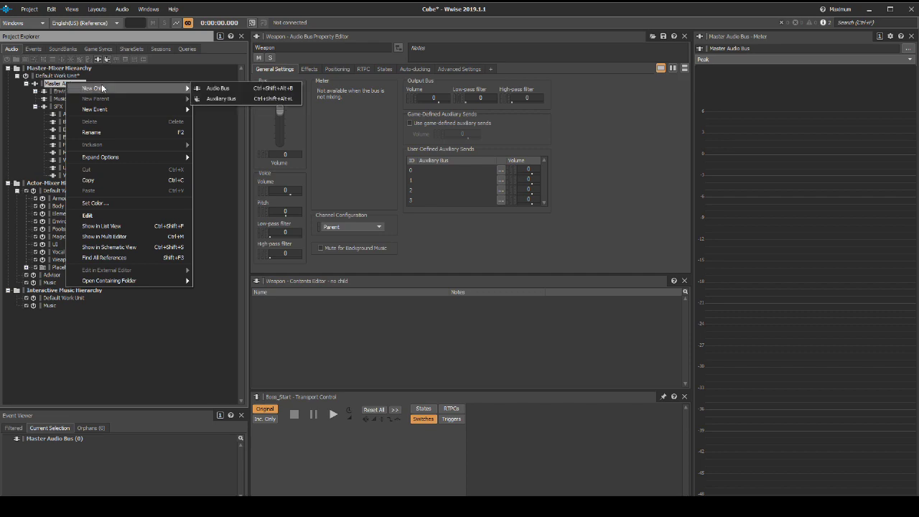
pyautogui.click(227, 89)
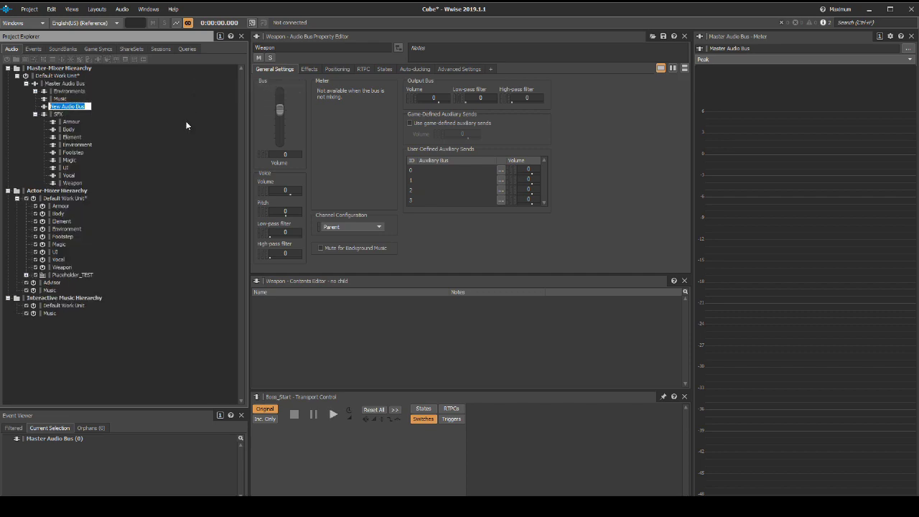
pyautogui.write('VO')
pyautogui.press('Return')
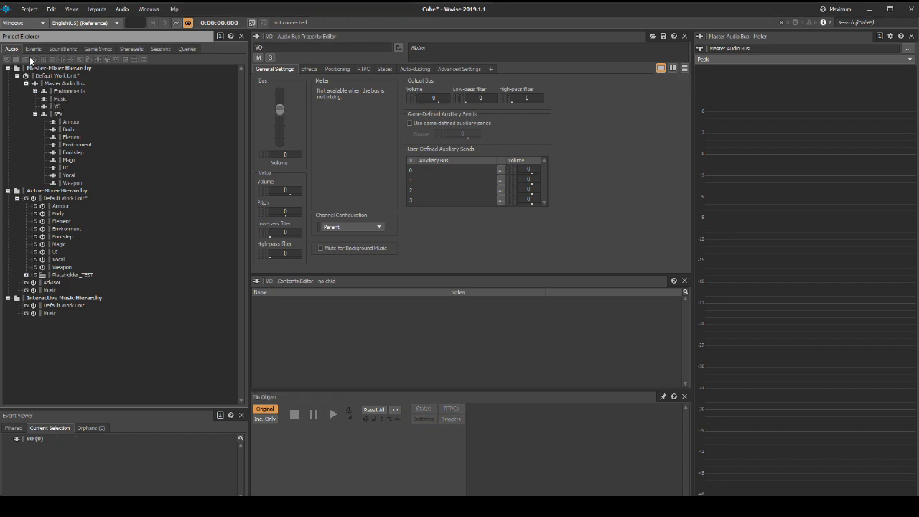
# Add Body-to-Weapon work units inside the Events Default Work Unit
pyautogui.click(36, 50)
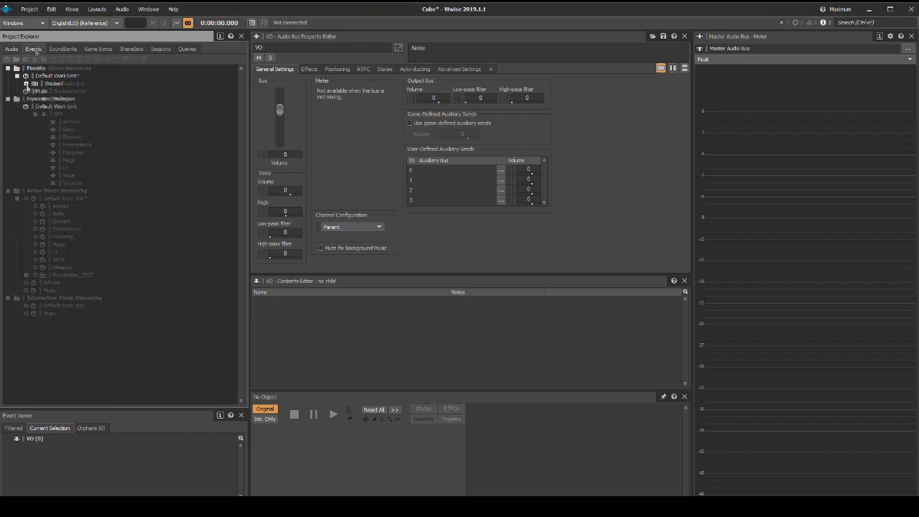
pyautogui.click(51, 76)
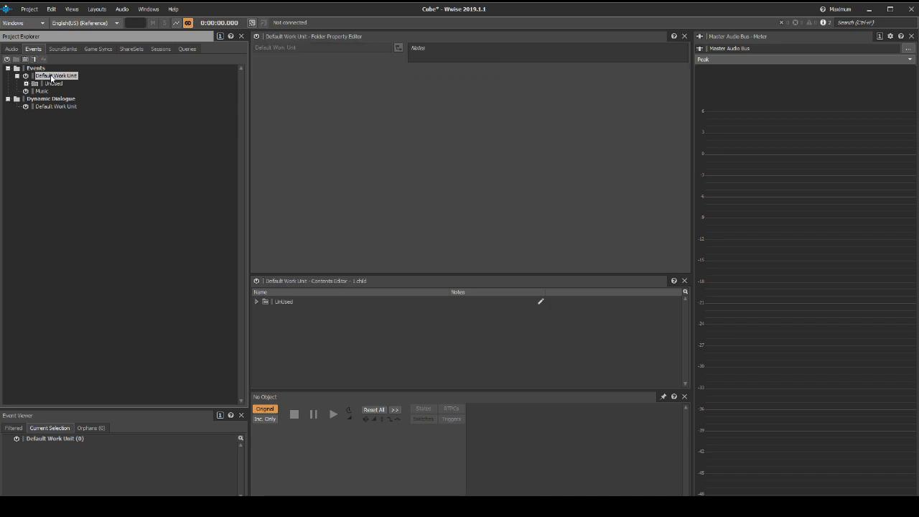
pyautogui.rightClick(52, 77)
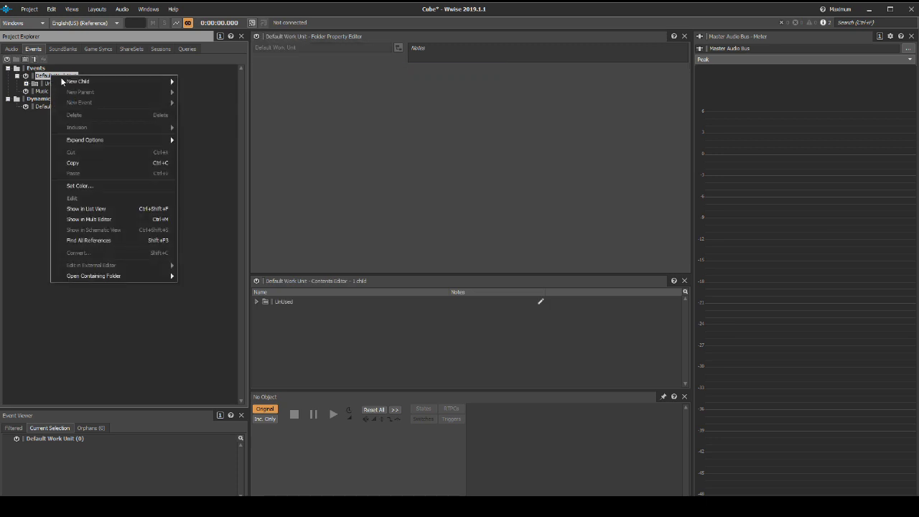
pyautogui.moveTo(79, 81)
pyautogui.click(195, 84)
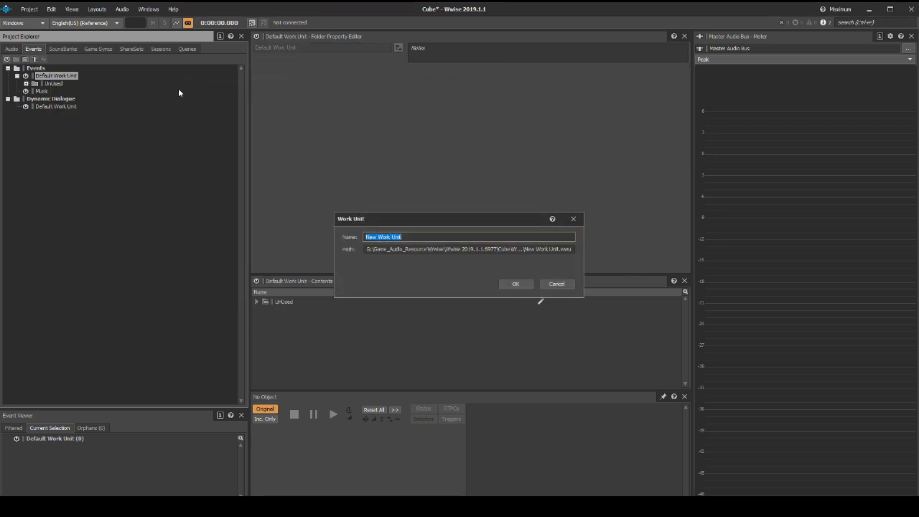
pyautogui.press('BackSpace')
pyautogui.write('Body')
pyautogui.press('Return')
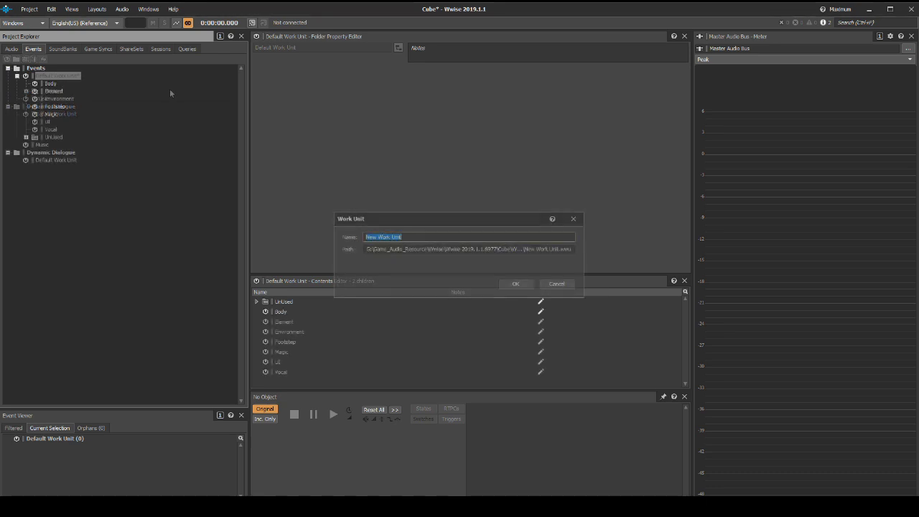
pyautogui.write('Weapon')
pyautogui.press('Return')
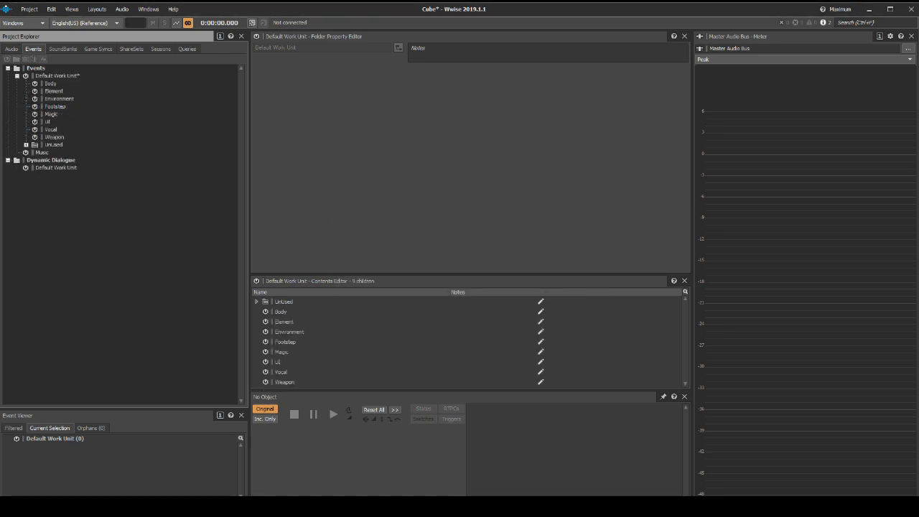
# Add an Advisor work unit directly under the Events root
pyautogui.click(36, 68)
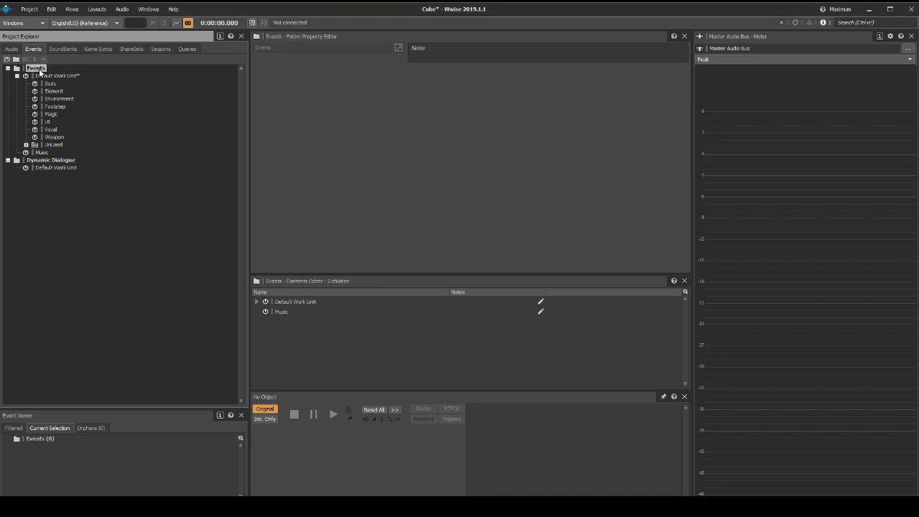
pyautogui.rightClick(40, 69)
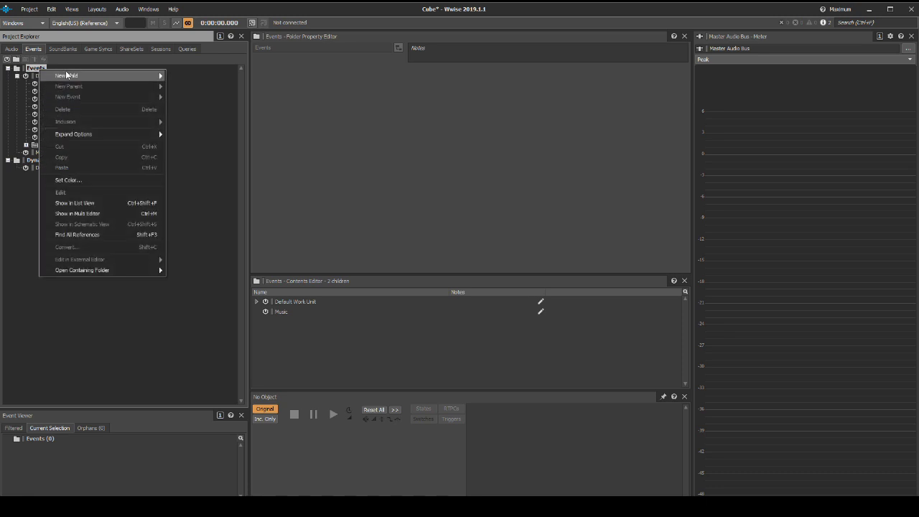
pyautogui.moveTo(65, 75)
pyautogui.click(191, 86)
pyautogui.write('Advisor')
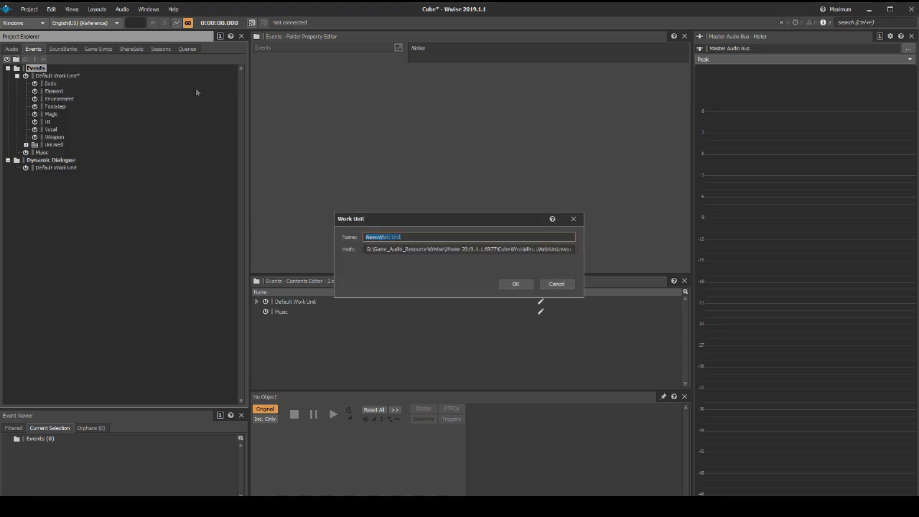
pyautogui.press('Return')
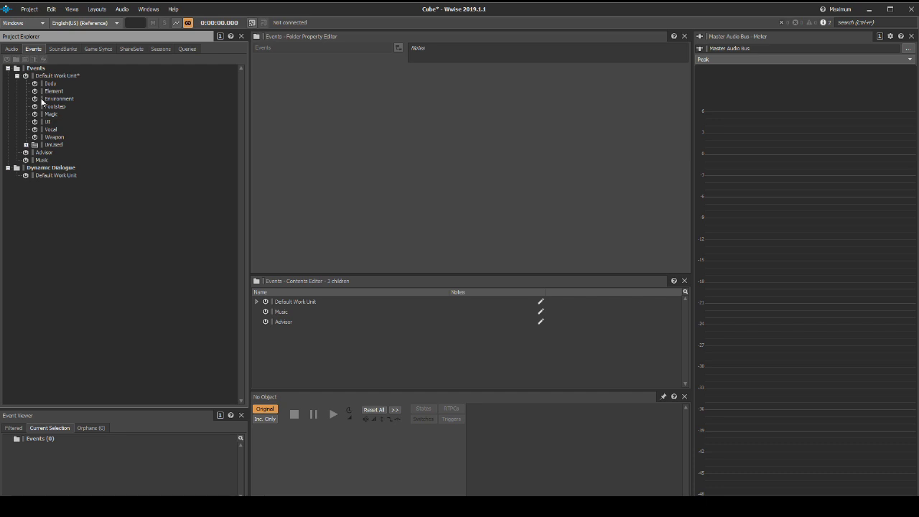
pyautogui.click(127, 48)
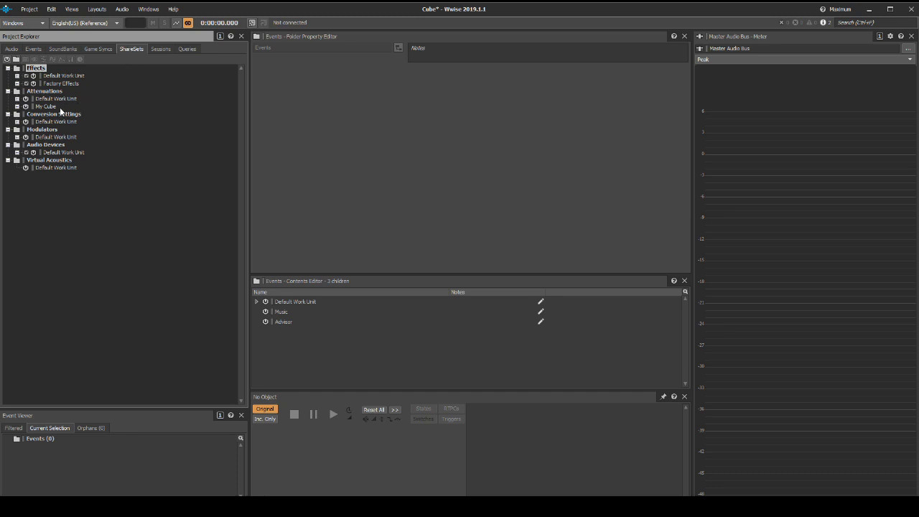
# Expand the Attenuations tree and delete Main Attenuation
pyautogui.click(17, 99)
pyautogui.click(17, 114)
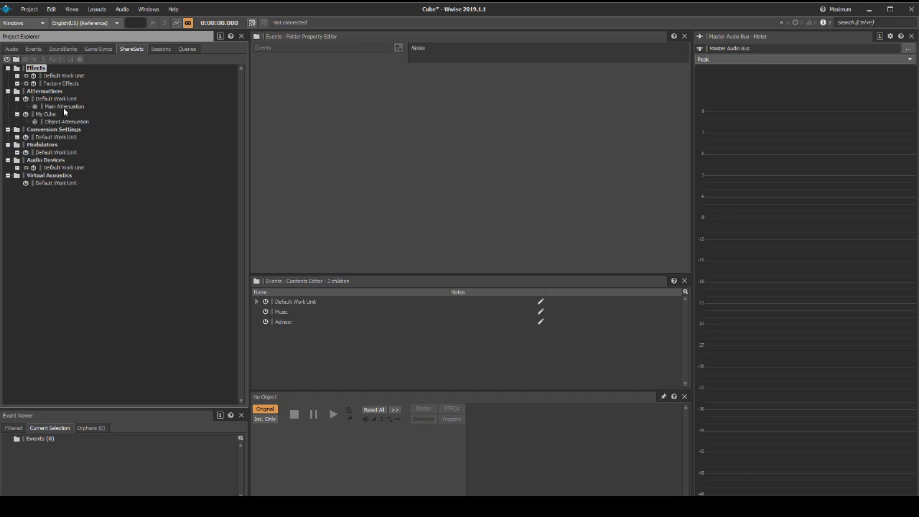
pyautogui.click(64, 107)
pyautogui.press('Delete')
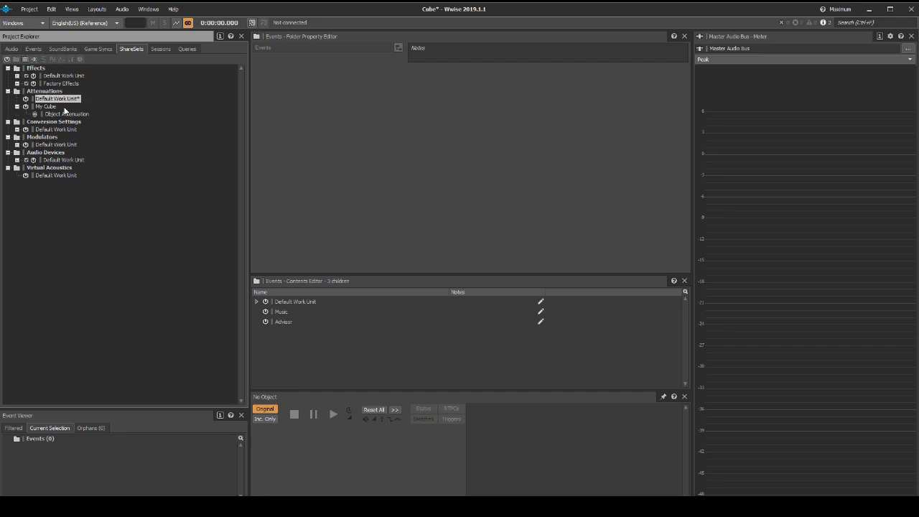
# Add Armour-to-Weapon work units under My Cube and delete Object Attenuation
pyautogui.click(55, 107)
pyautogui.rightClick(55, 107)
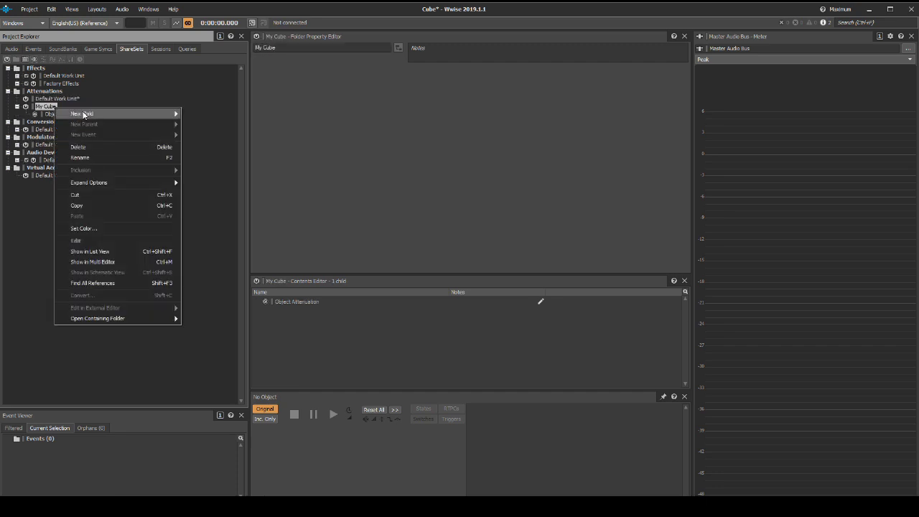
pyautogui.moveTo(126, 114)
pyautogui.click(185, 113)
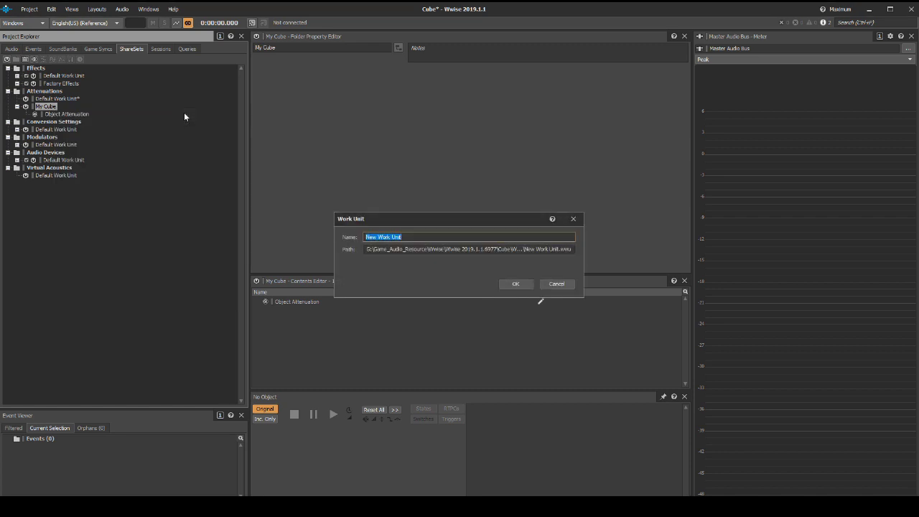
pyautogui.write('Armour')
pyautogui.press('Return')
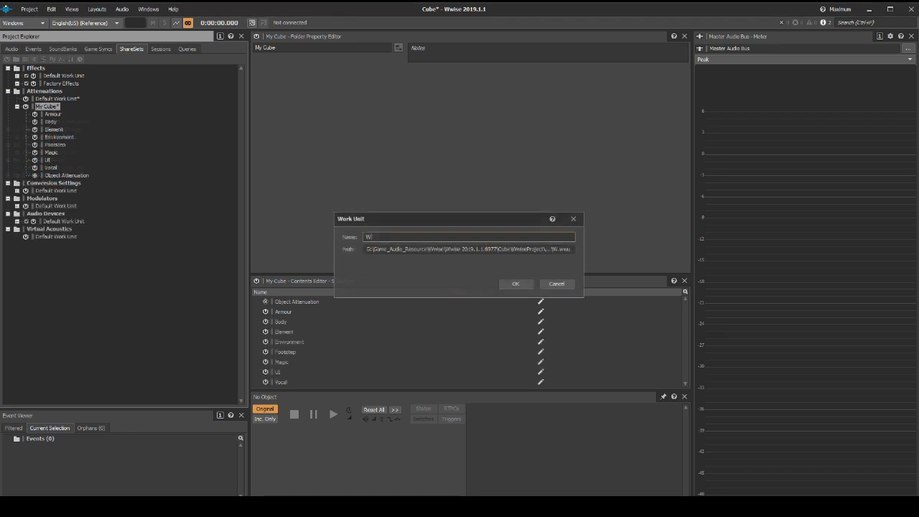
pyautogui.write('Weapon')
pyautogui.press('Return')
pyautogui.click(67, 183)
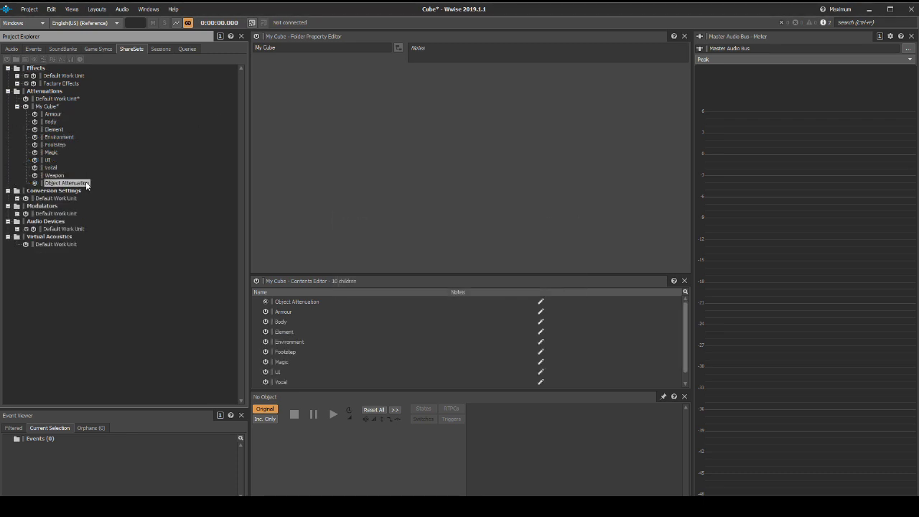
pyautogui.press('Delete')
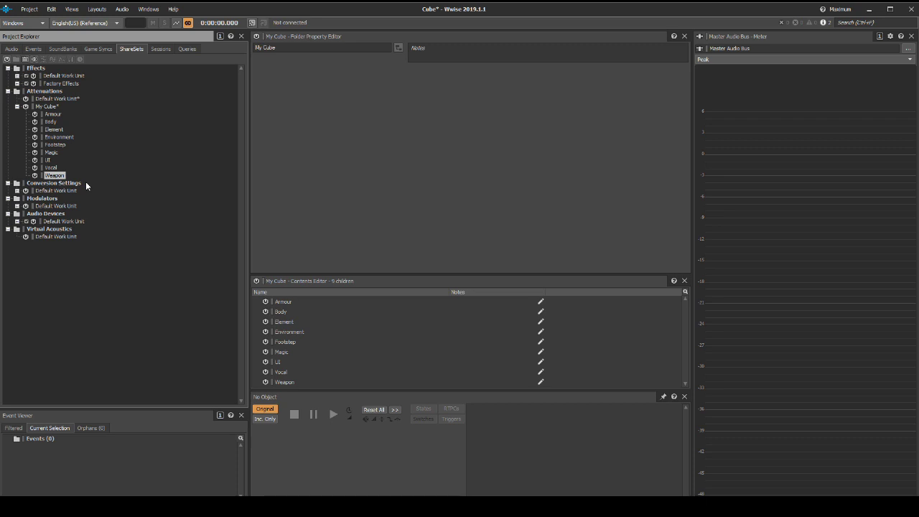
# Create a Placeholder_TEST virtual folder under My Cube
pyautogui.rightClick(50, 108)
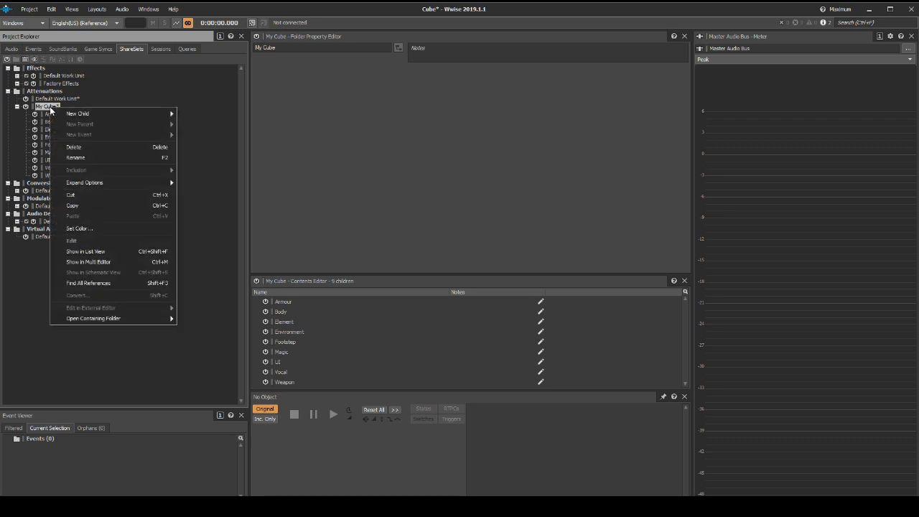
pyautogui.moveTo(144, 114)
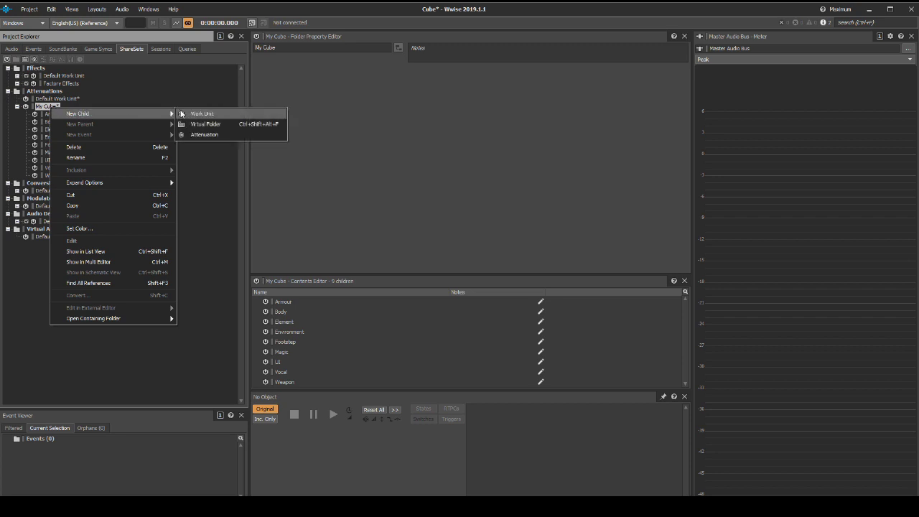
pyautogui.click(199, 122)
pyautogui.write('Placeholder_TEST')
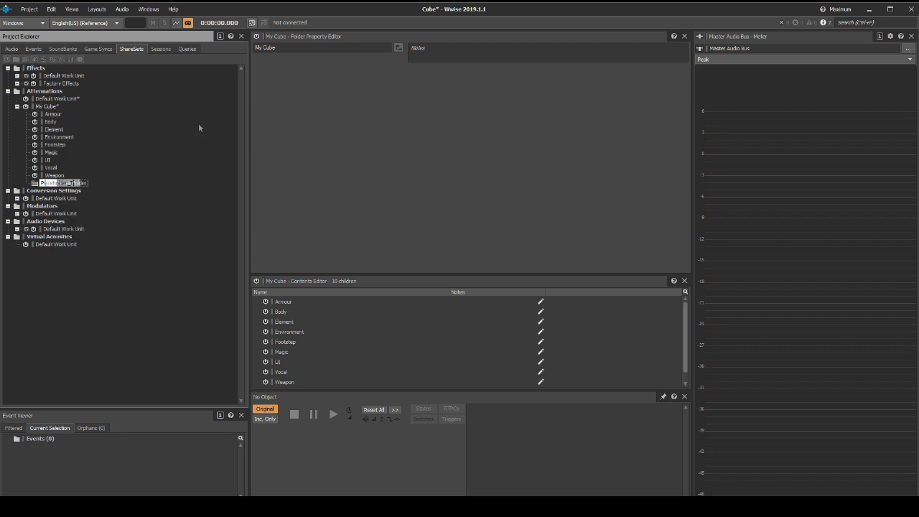
pyautogui.press('Return')
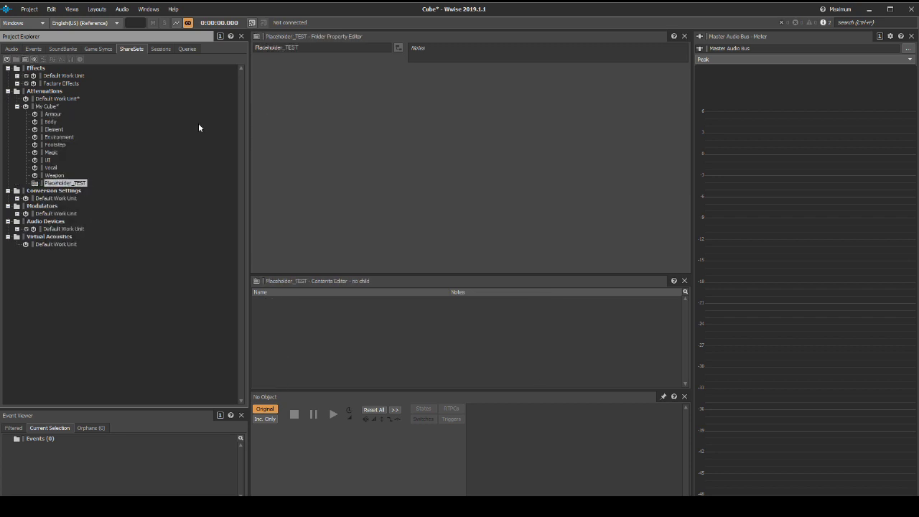
# Add an attenuation named Placeholder_TEST_3D inside the Placeholder_TEST folder
pyautogui.rightClick(66, 186)
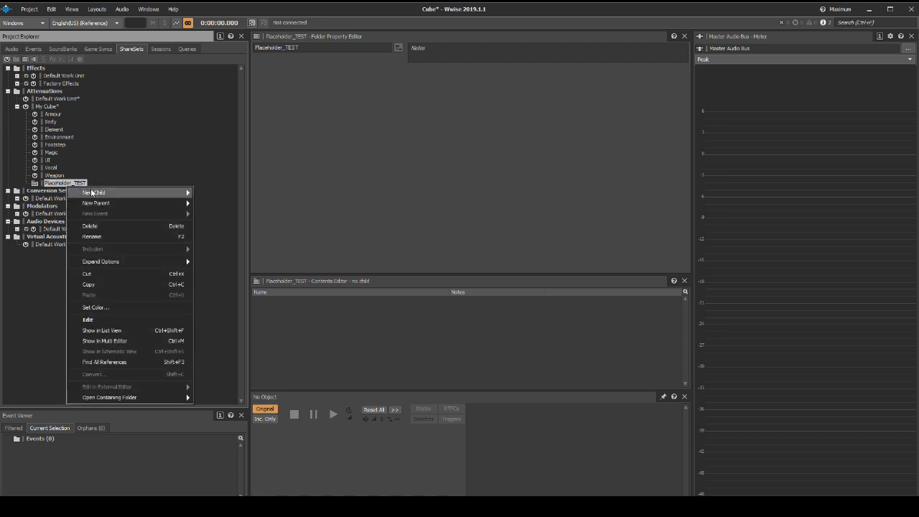
pyautogui.moveTo(98, 192)
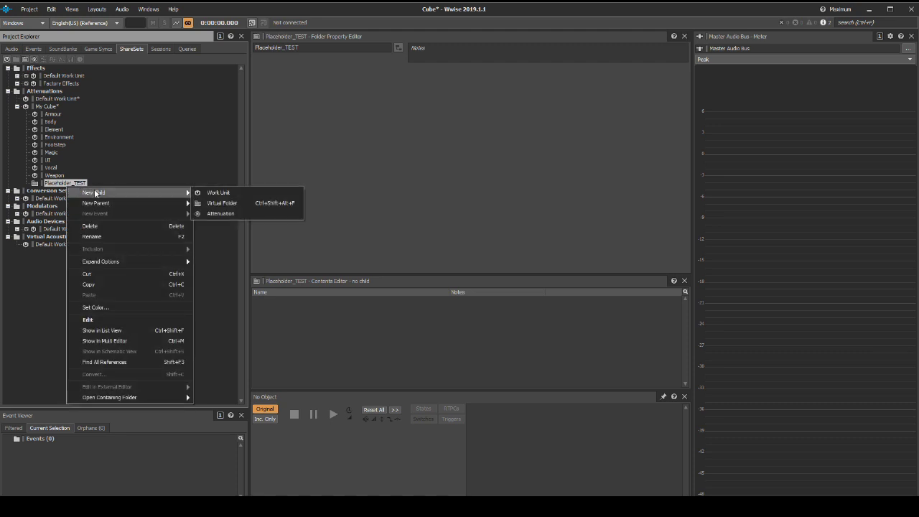
pyautogui.click(216, 214)
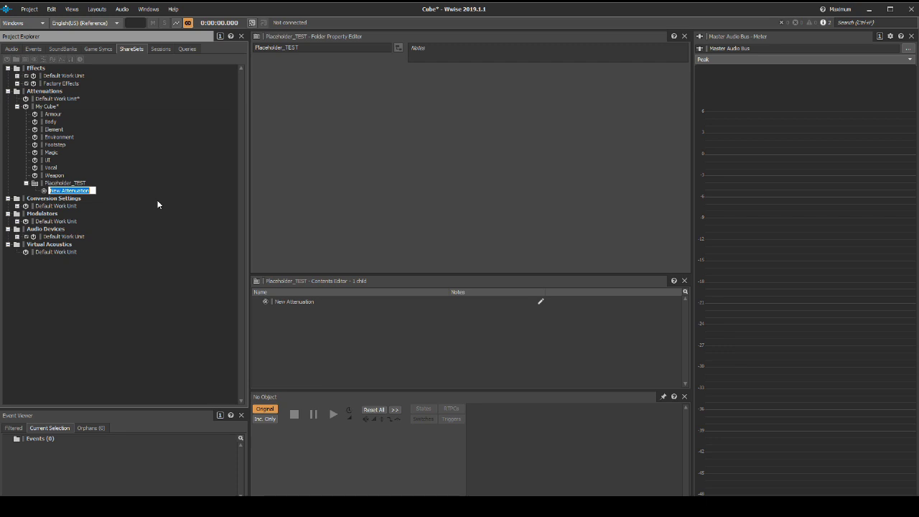
pyautogui.write('Placeholder_TEST')
pyautogui.write('_3D')
pyautogui.press('Return')
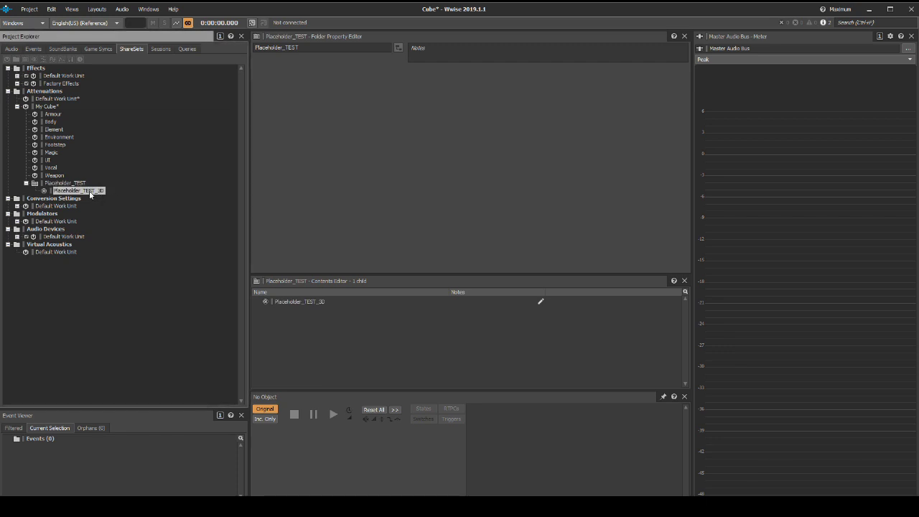
# Open the Placeholder_TEST_3D attenuation and set its max distance to 50
pyautogui.doubleClick(90, 194)
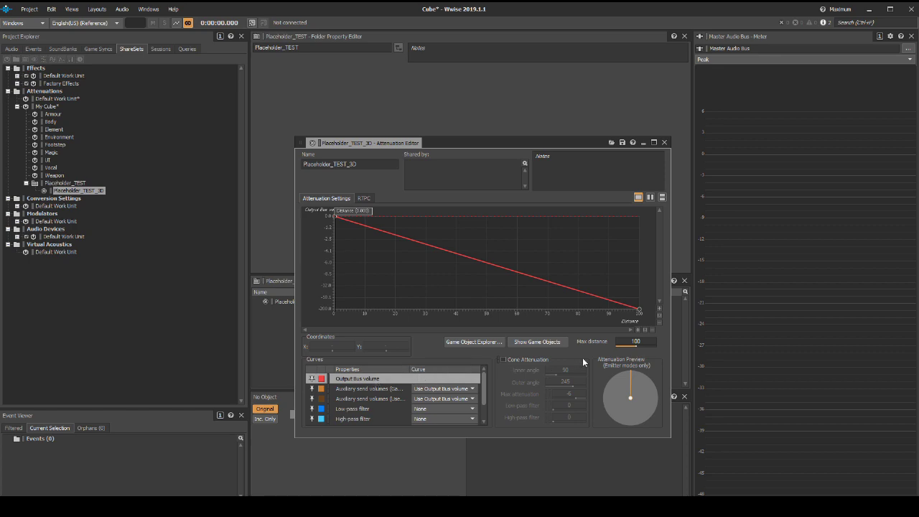
pyautogui.click(635, 341)
pyautogui.write('50')
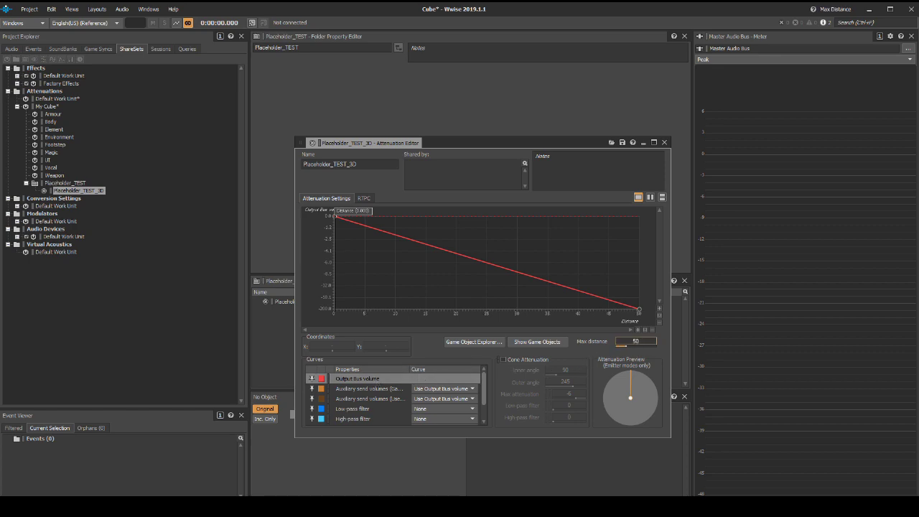
pyautogui.press('Return')
# Add a full-volume point to the volume curve at distance 10
pyautogui.doubleClick(419, 242)
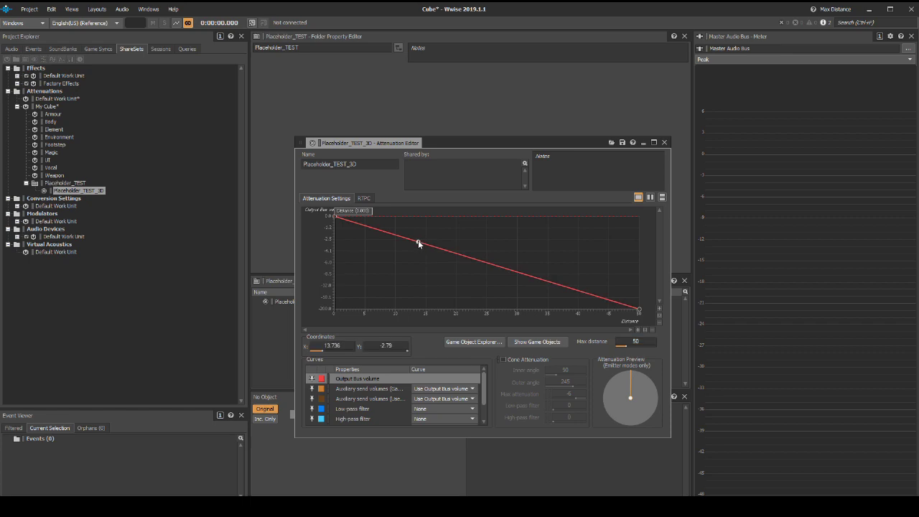
pyautogui.moveTo(417, 242); pyautogui.dragTo(395, 216)
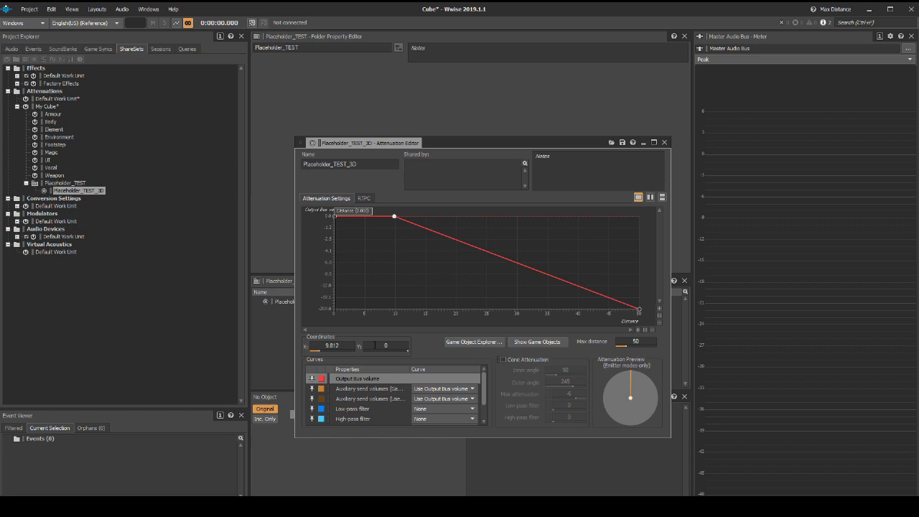
pyautogui.doubleClick(349, 347)
pyautogui.write('10')
pyautogui.press('Return')
# Give the falloff segment a Logarithmic (Base 3) shape and close the Attenuation Editor
pyautogui.rightClick(503, 259)
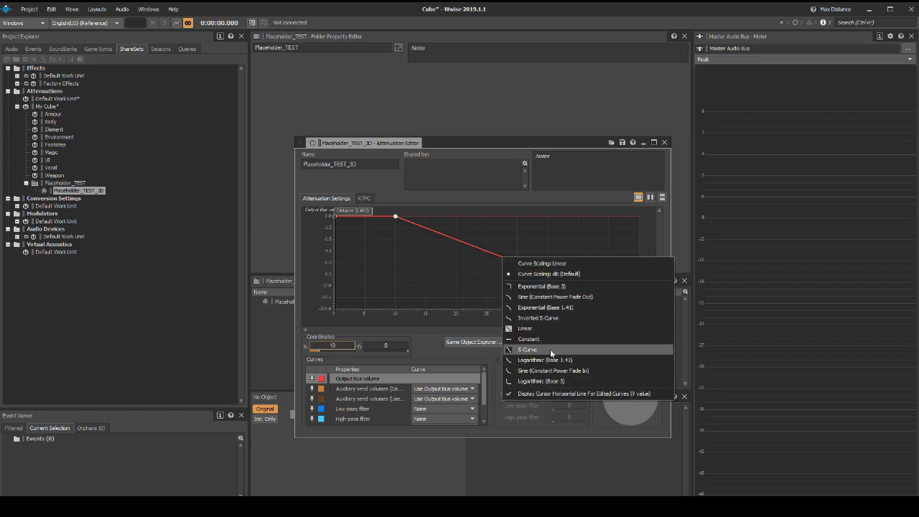
pyautogui.click(555, 382)
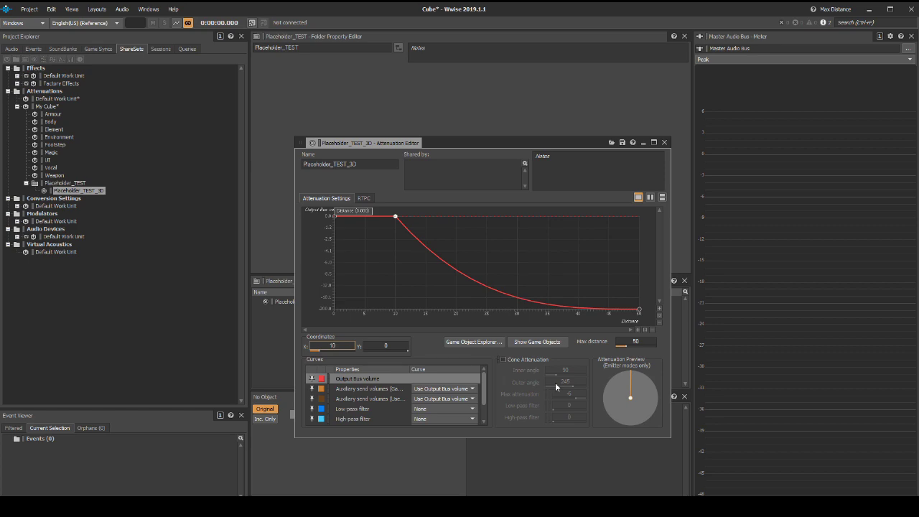
pyautogui.click(664, 142)
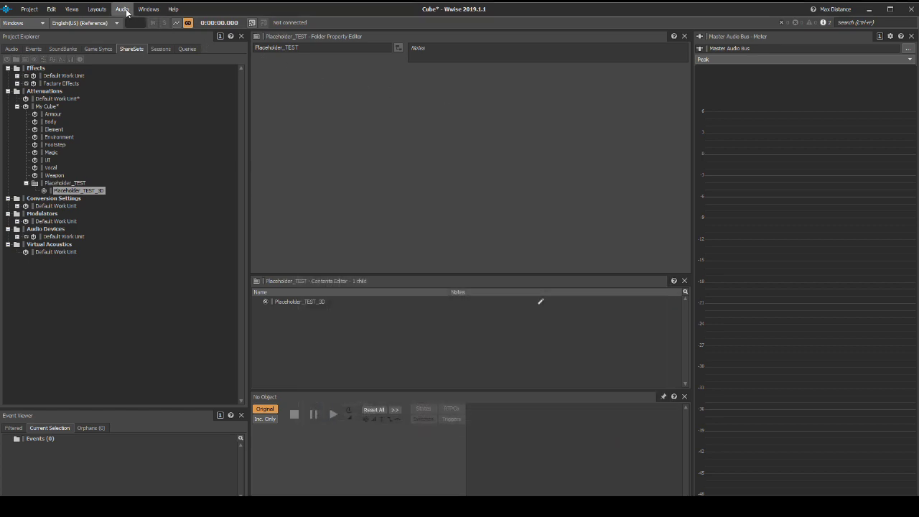
pyautogui.click(97, 9)
# Choose the SoundBank (F7) workspace layout
pyautogui.click(112, 44)
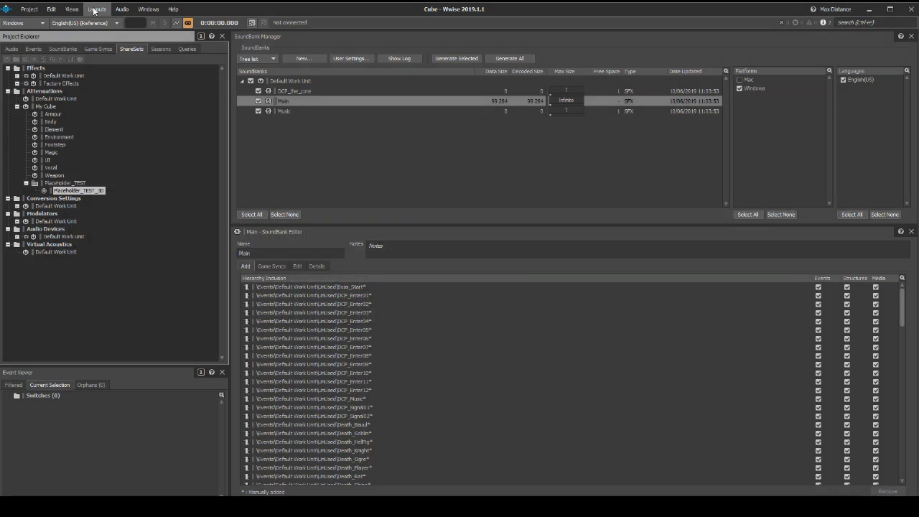
# Return to the Designer layout and select the Actor-Mixer Hierarchy in the Audio tab
pyautogui.click(96, 9)
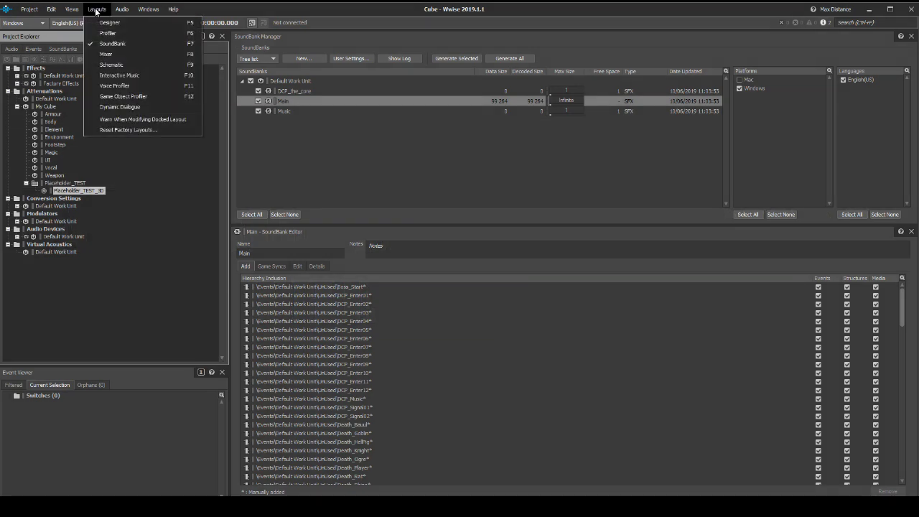
pyautogui.click(108, 22)
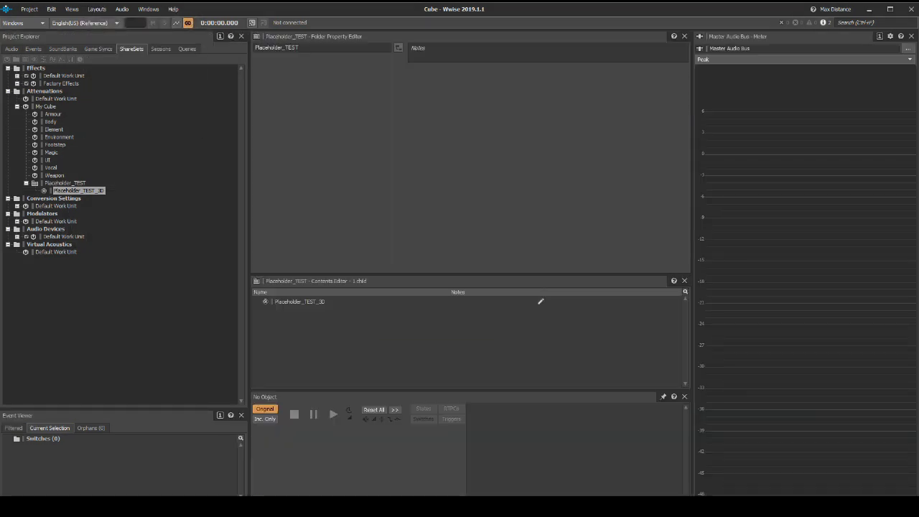
pyautogui.click(12, 49)
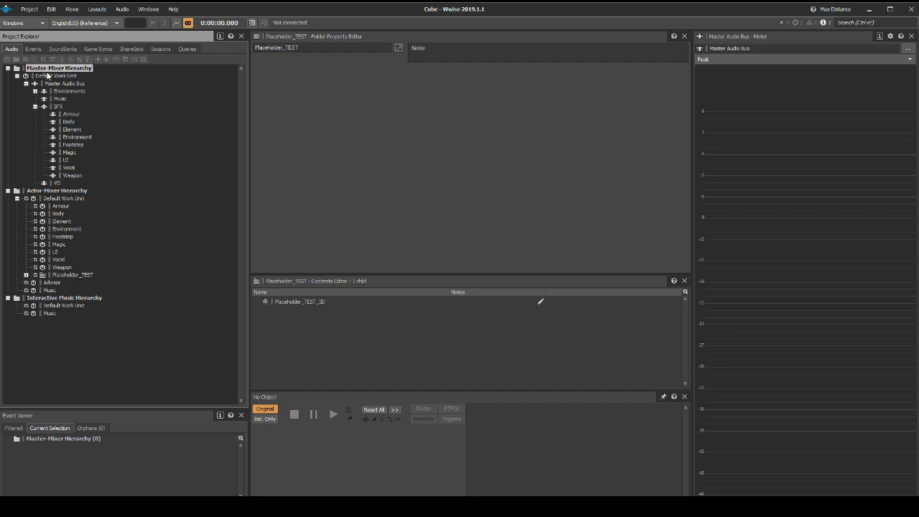
pyautogui.click(57, 191)
# Set colours on the Actor-Mixer folders: Armour olive, Vocal red, Weapon orange
pyautogui.click(61, 206)
pyautogui.rightClick(63, 212)
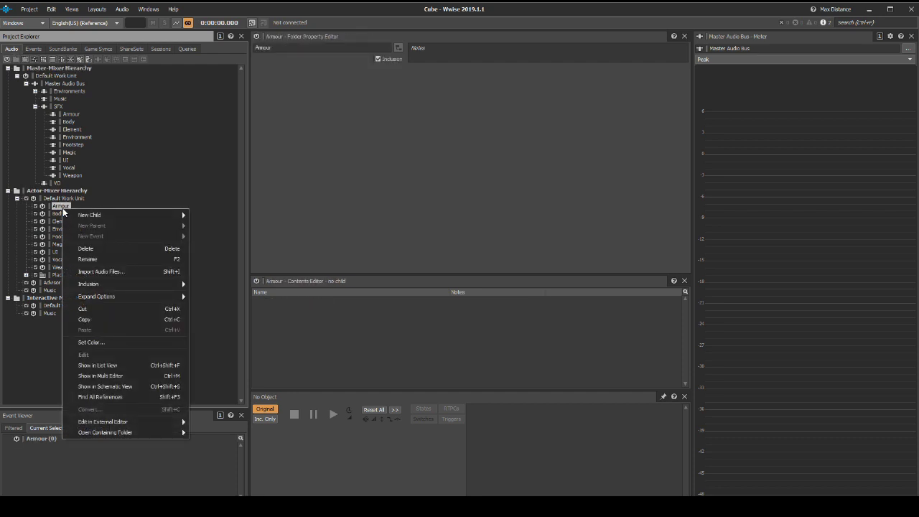
pyautogui.click(90, 342)
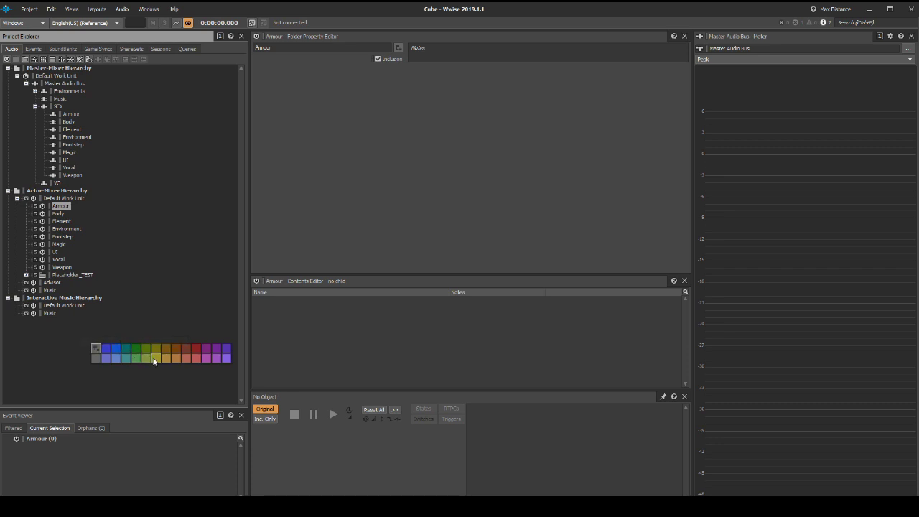
pyautogui.click(153, 358)
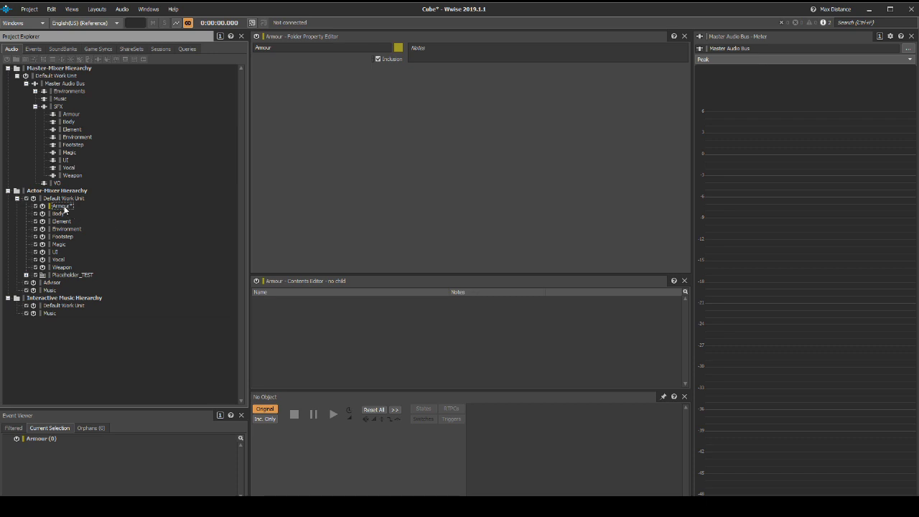
pyautogui.rightClick(58, 213)
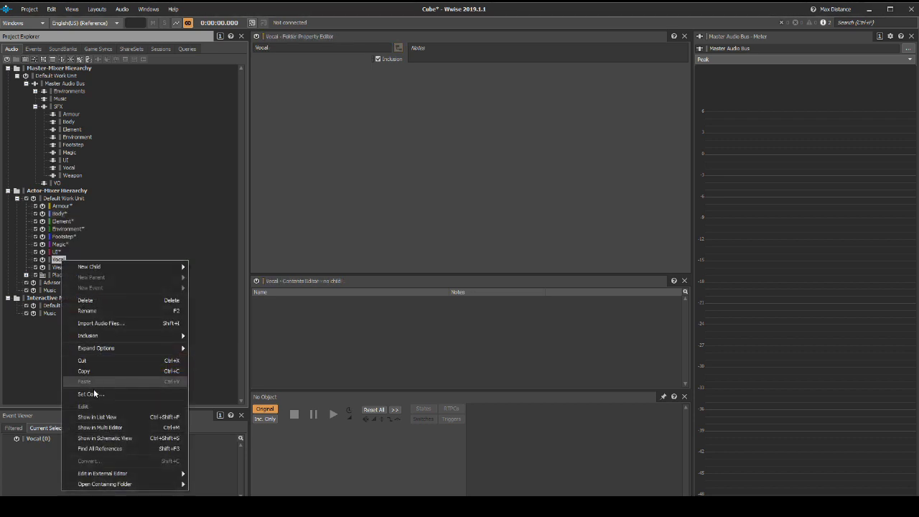
pyautogui.click(94, 394)
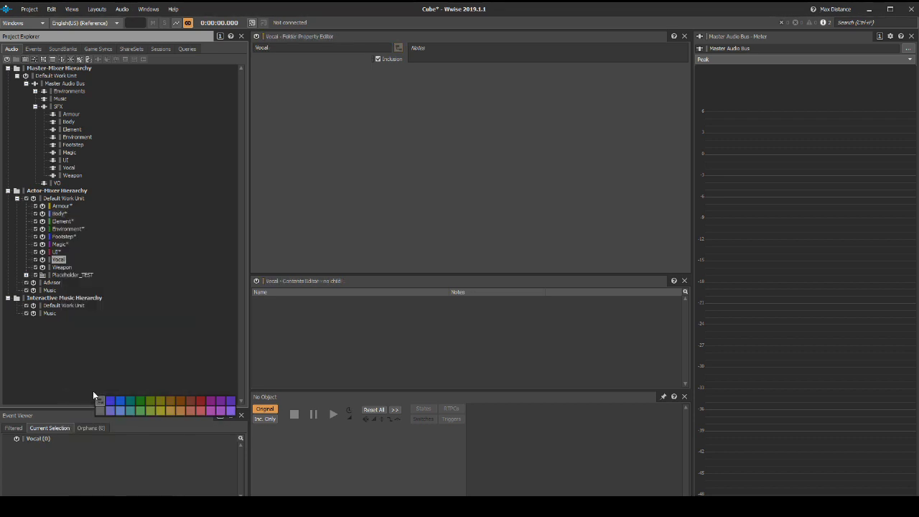
pyautogui.click(198, 412)
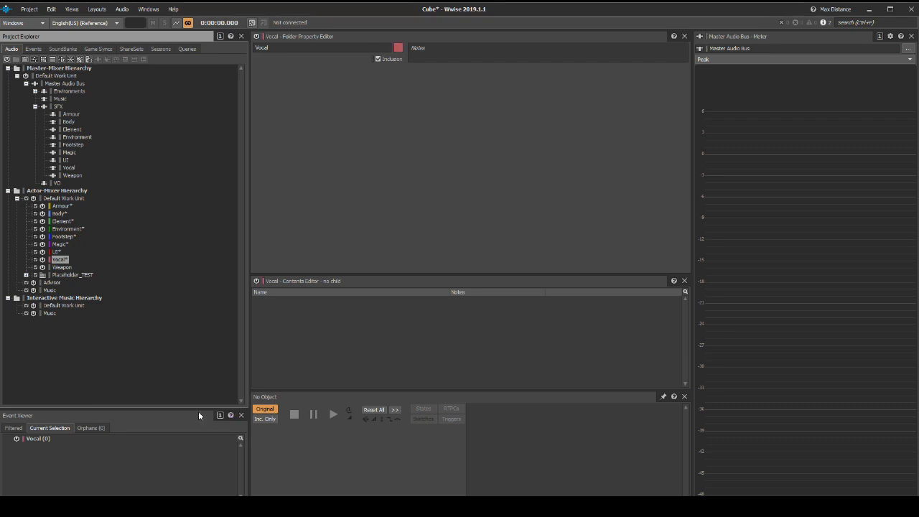
pyautogui.rightClick(61, 267)
pyautogui.click(119, 397)
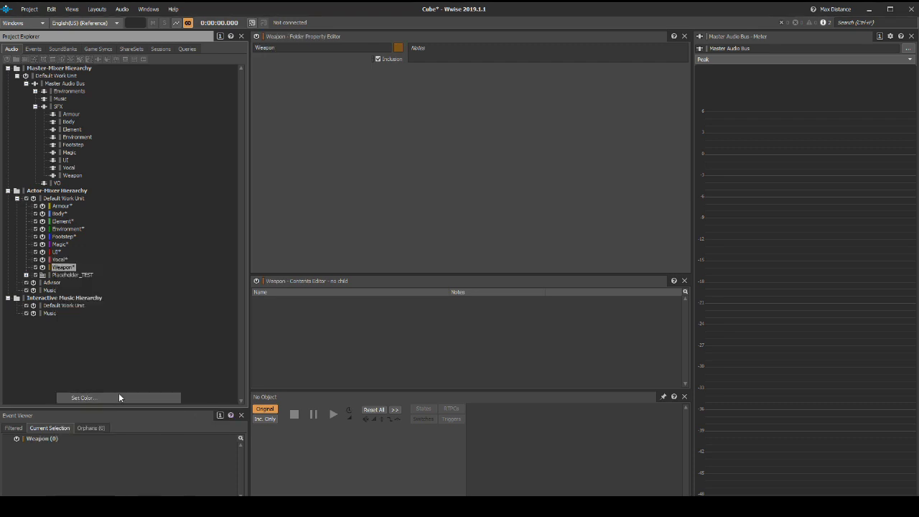
pyautogui.click(180, 413)
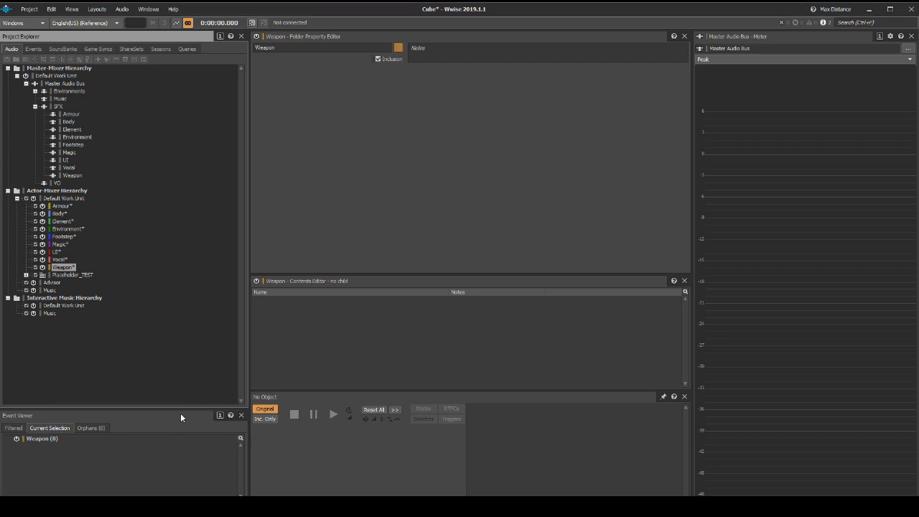
pyautogui.click(105, 271)
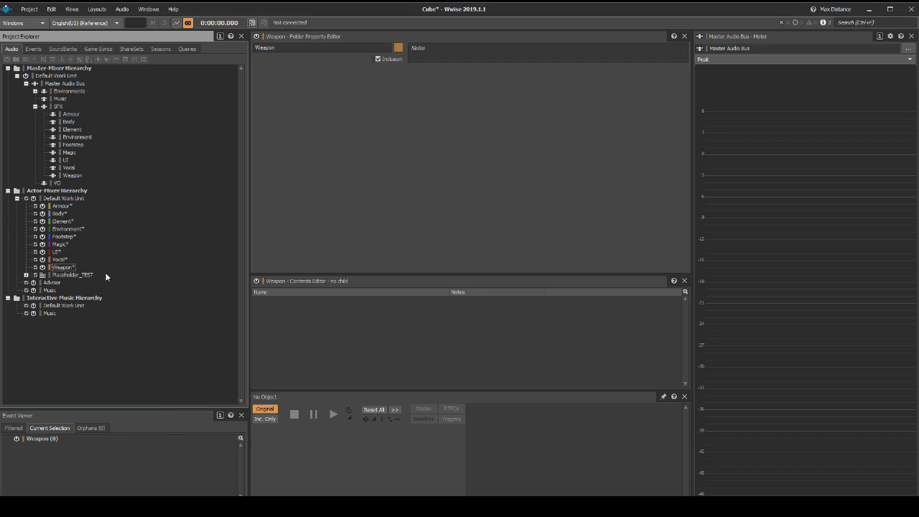
pyautogui.rightClick(74, 115)
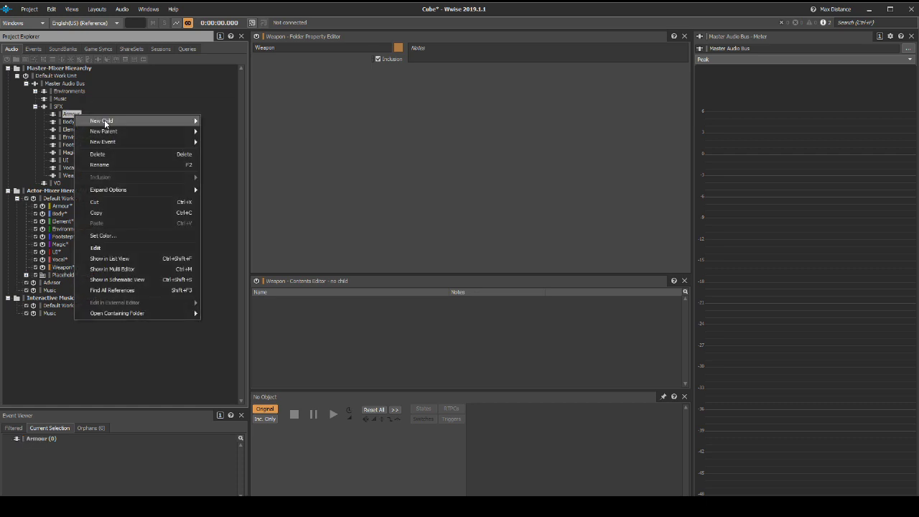
# Colour the Armour bus under SFX olive and the Body event to match its folder
pyautogui.click(122, 237)
pyautogui.click(191, 248)
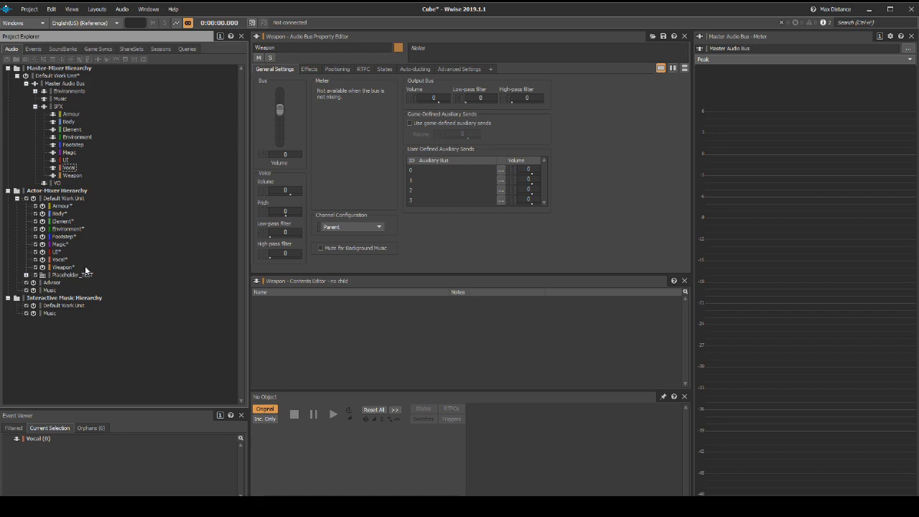
pyautogui.click(34, 49)
pyautogui.rightClick(52, 84)
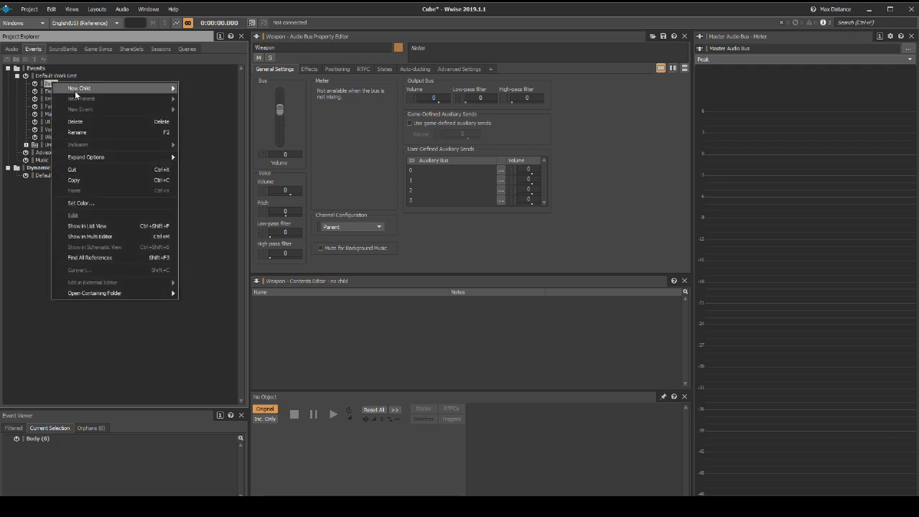
pyautogui.click(94, 204)
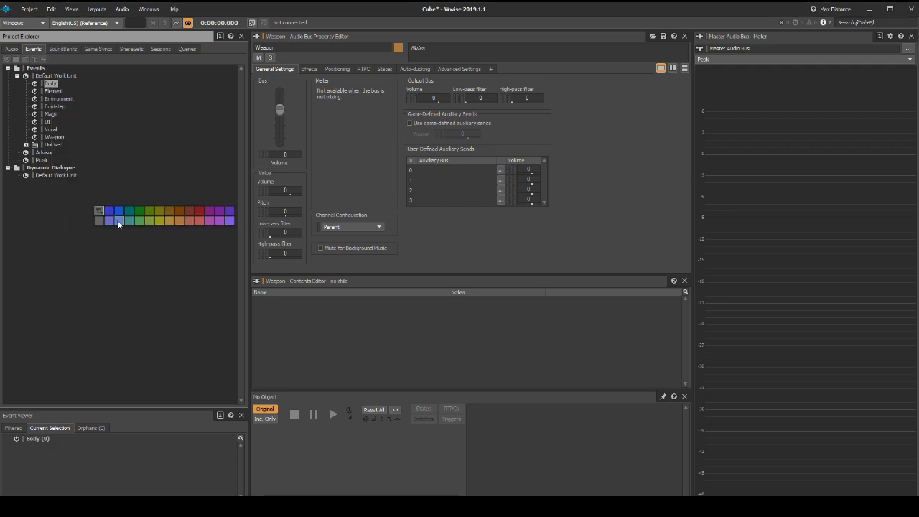
pyautogui.click(117, 220)
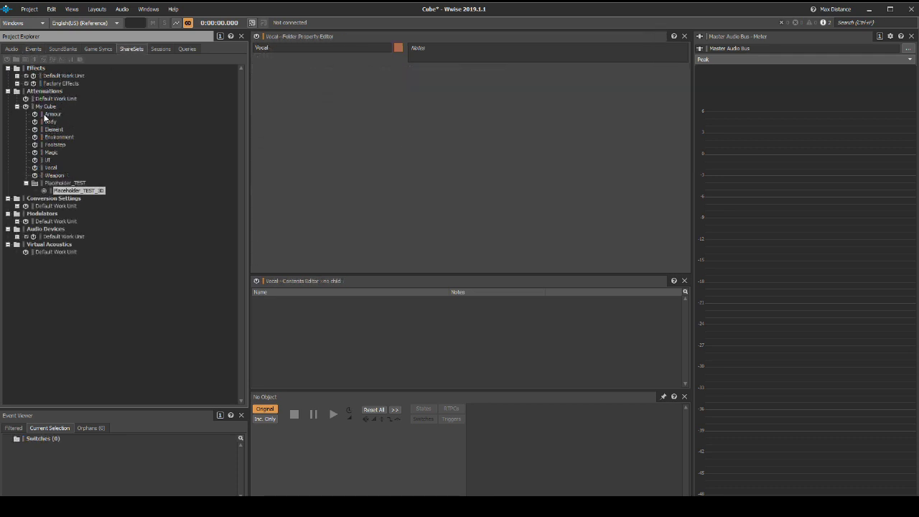
# Colour the Armour and Weapon attenuations under My Cube to match their categories
pyautogui.rightClick(51, 114)
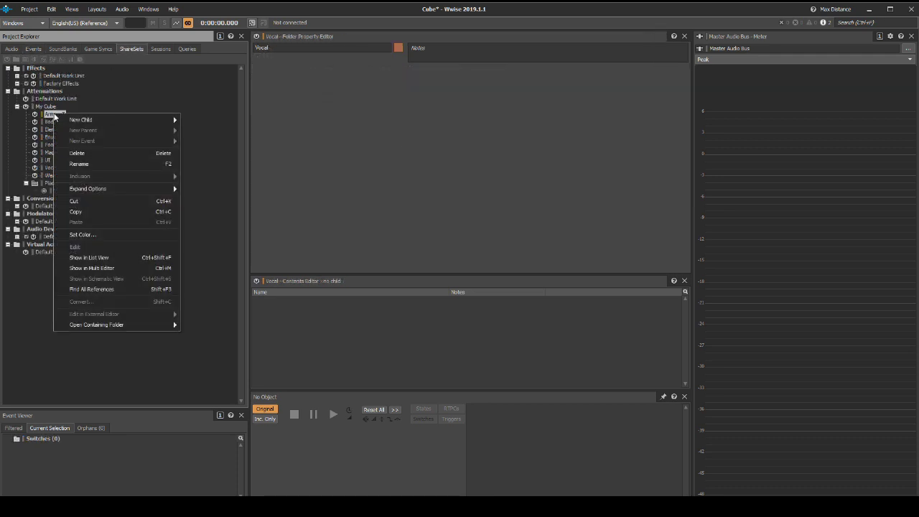
pyautogui.click(82, 235)
pyautogui.click(158, 252)
pyautogui.rightClick(54, 175)
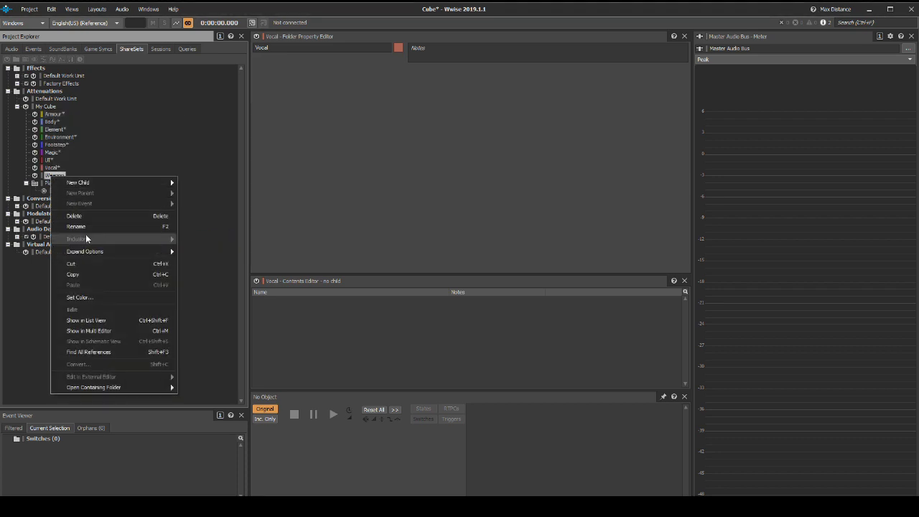
pyautogui.click(91, 297)
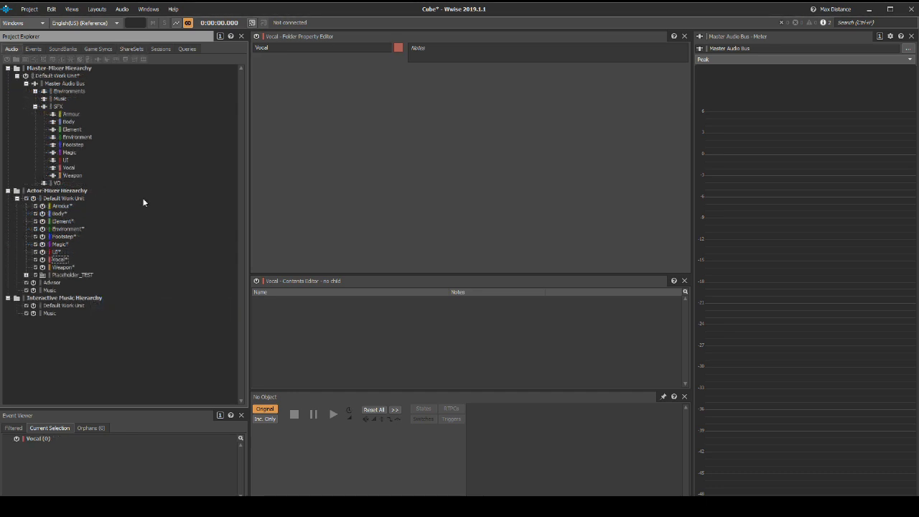
# Review the colour coding in the ShareSets, Events and Audio hierarchies
pyautogui.click(130, 49)
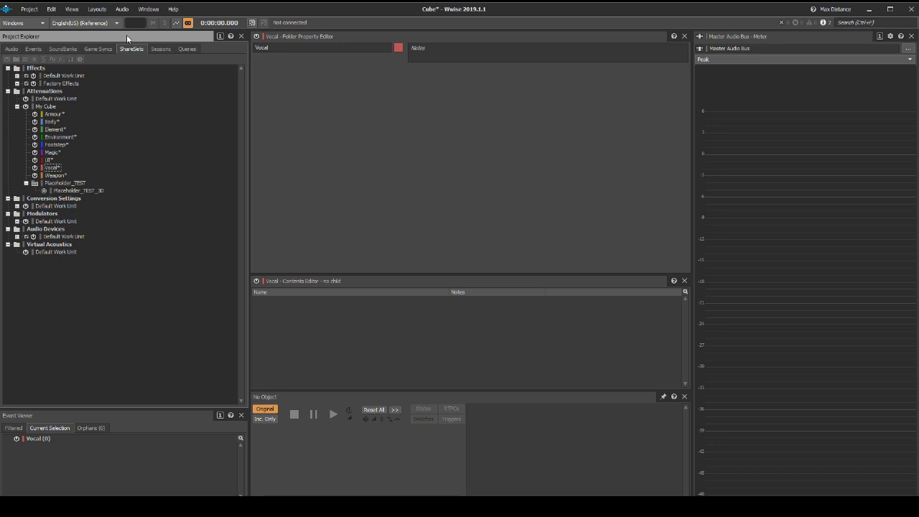
pyautogui.click(36, 49)
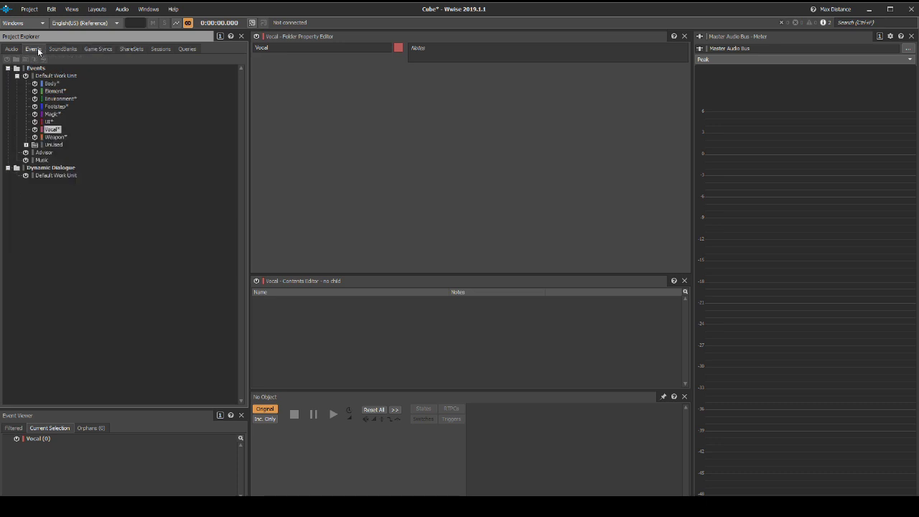
pyautogui.click(11, 49)
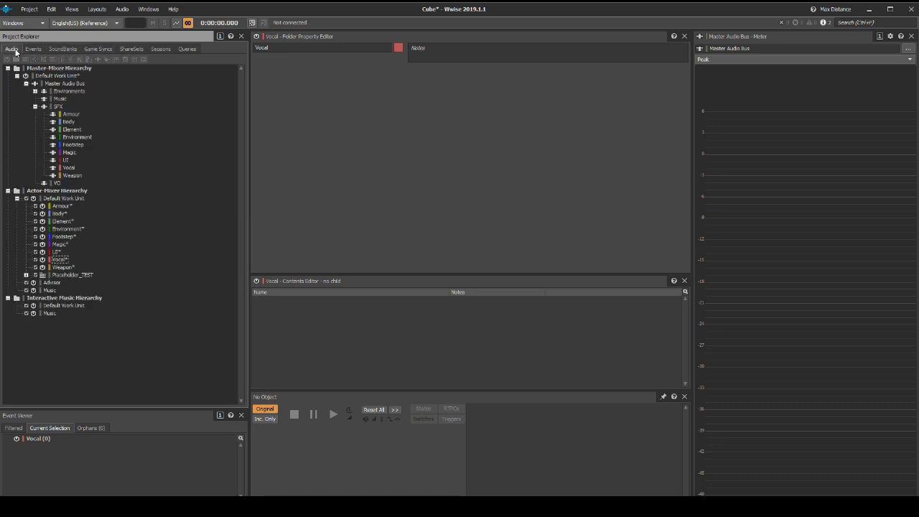